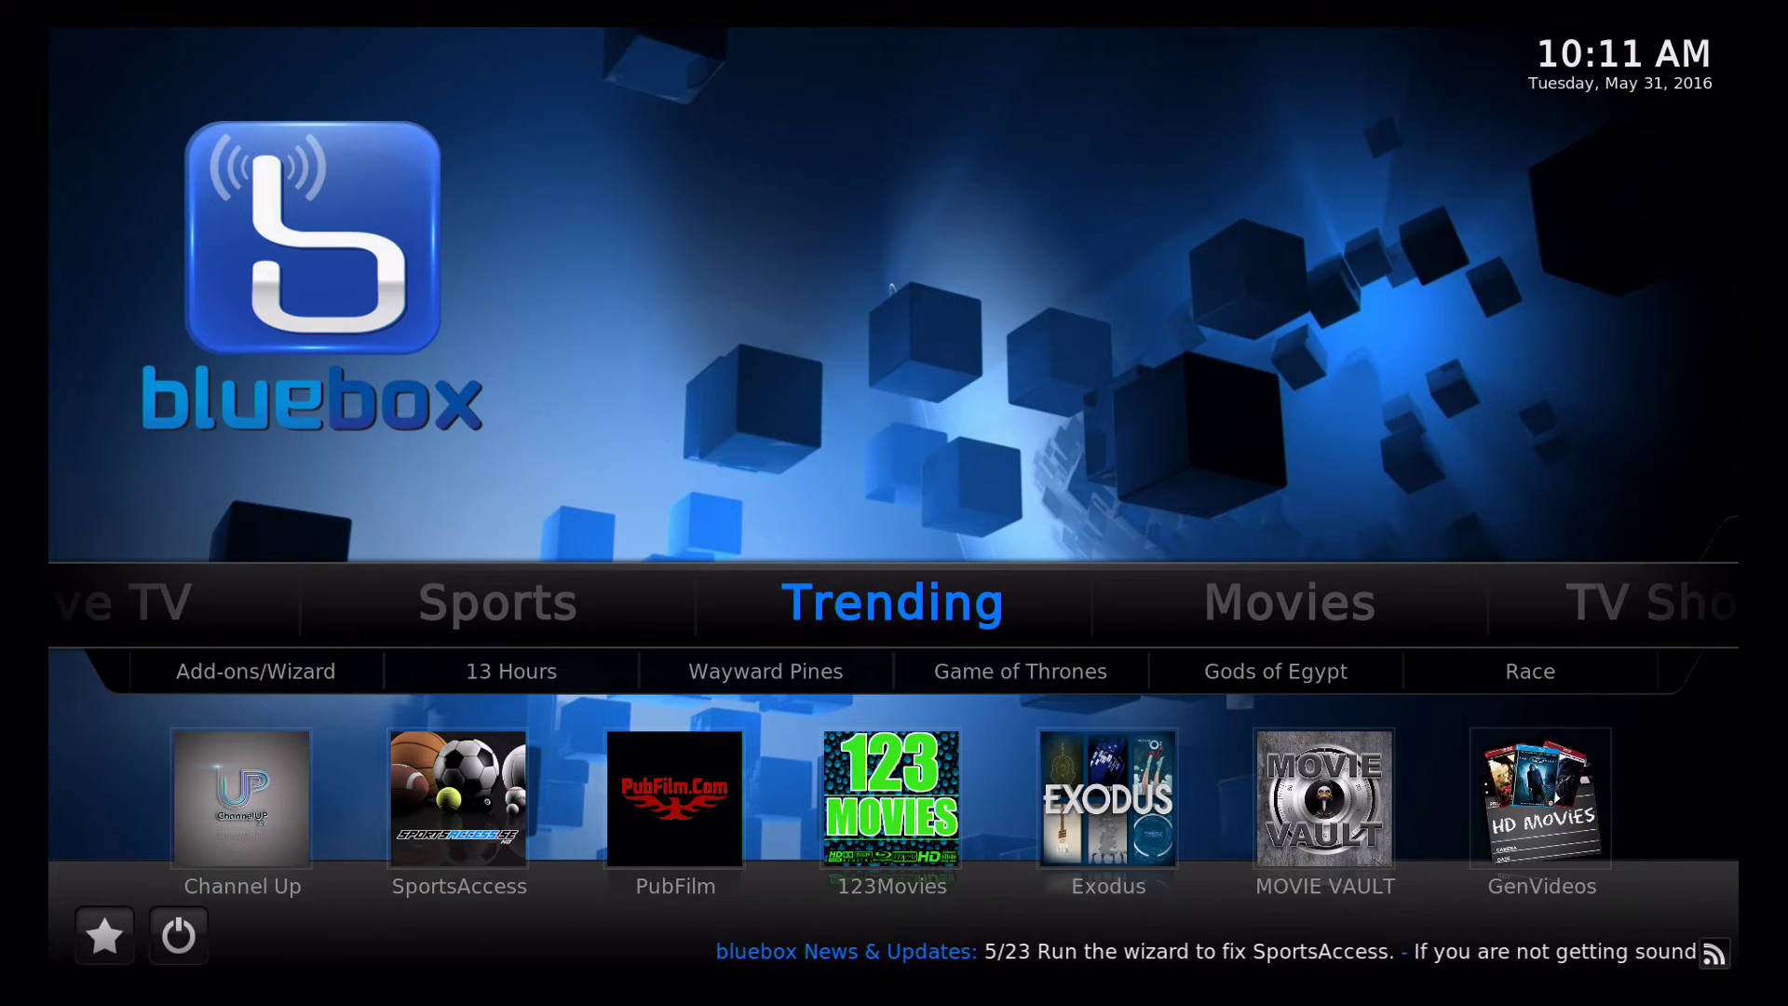
# Browse the video add-ons to Channel Up Tv and open its context menu
pyautogui.press('Down')
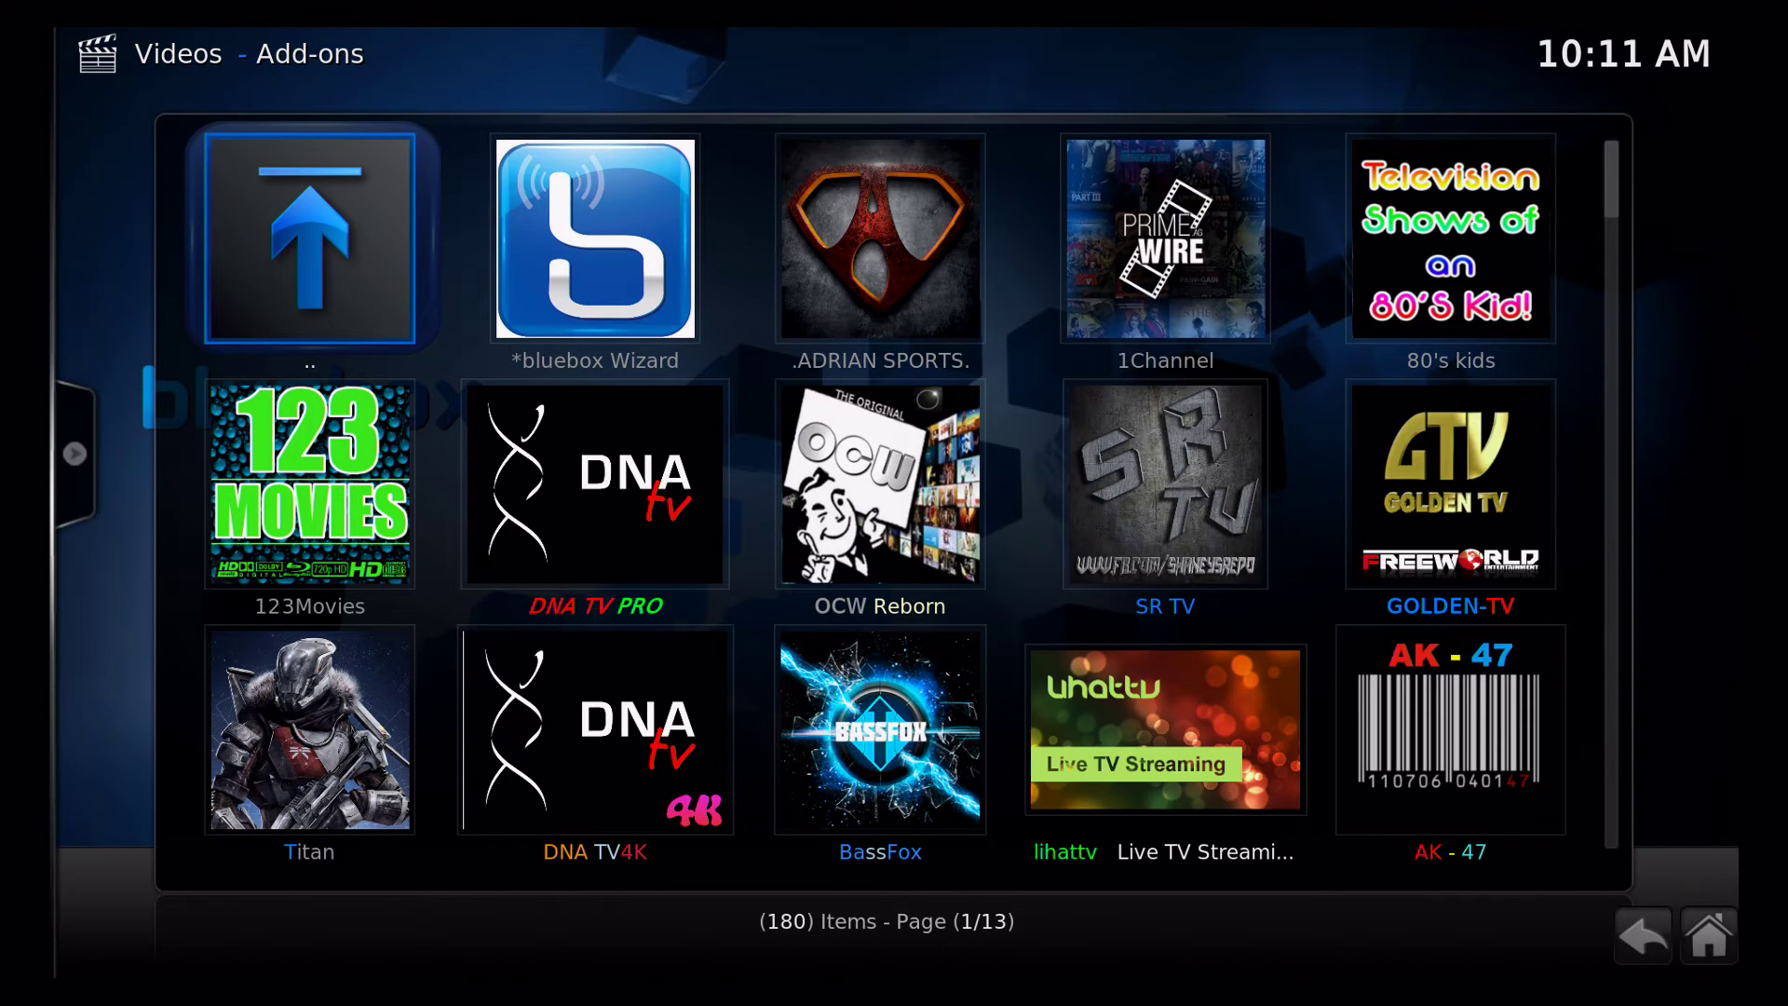
pyautogui.press('Down')
pyautogui.press('Down')
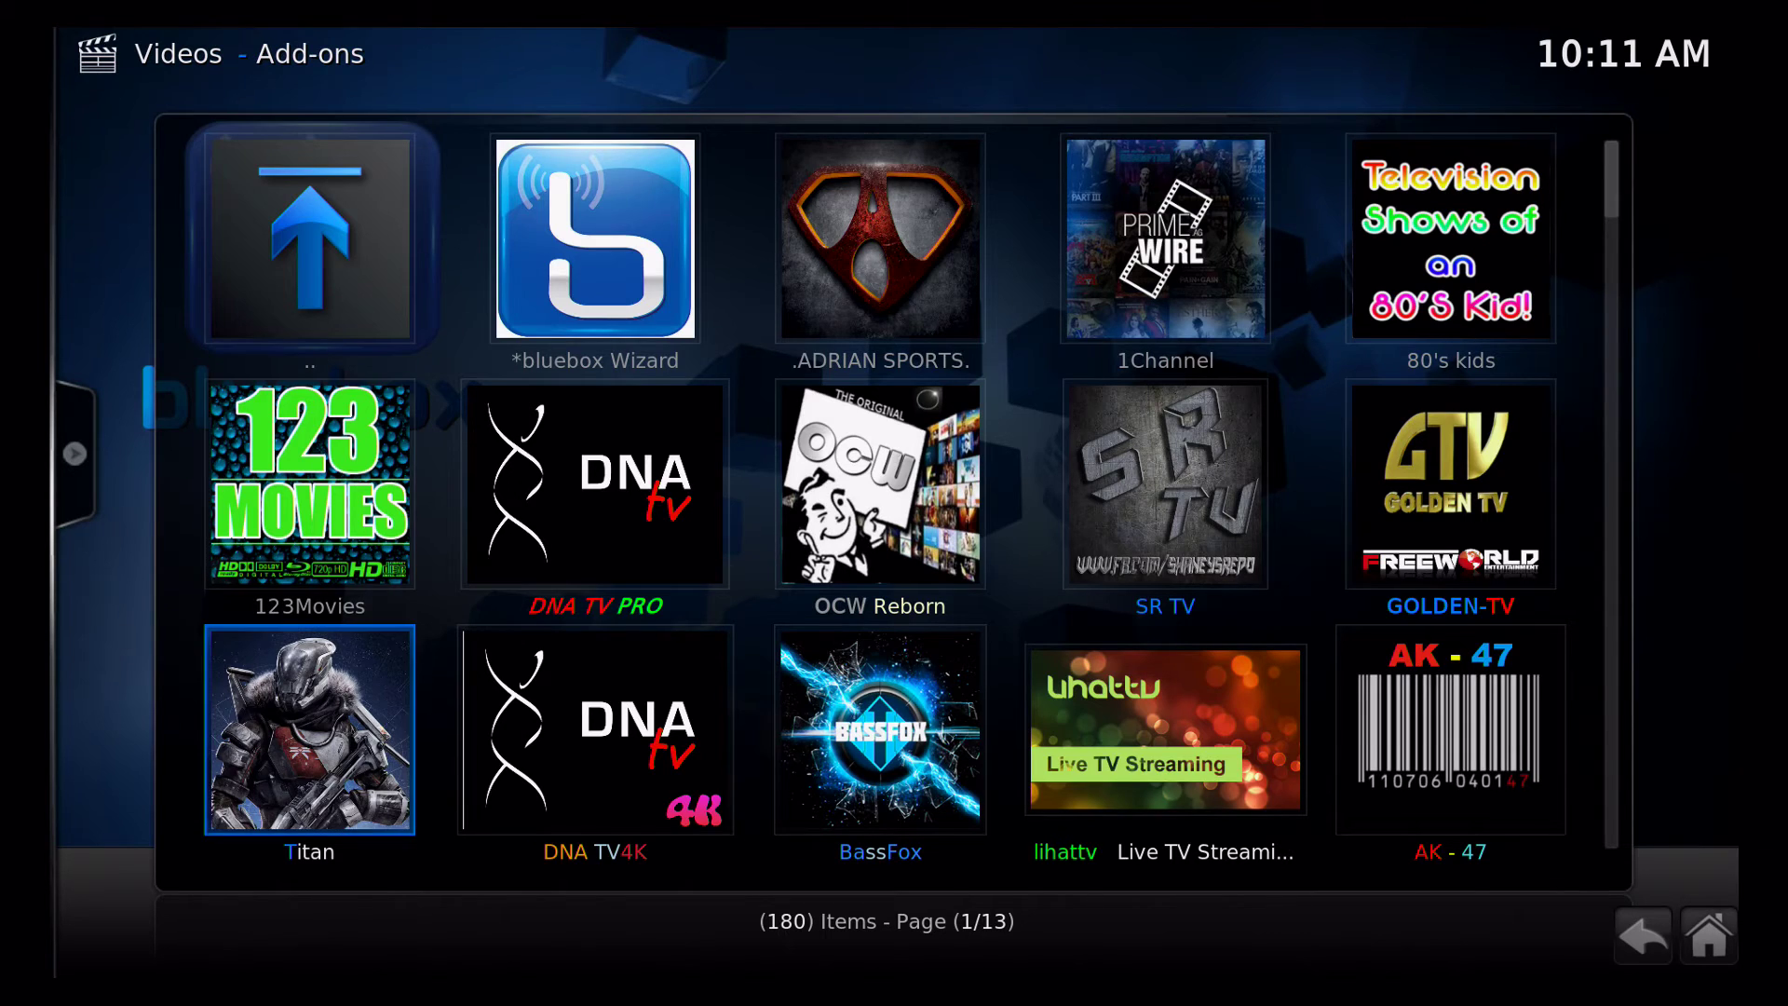
pyautogui.press('Down')
pyautogui.press('Down')
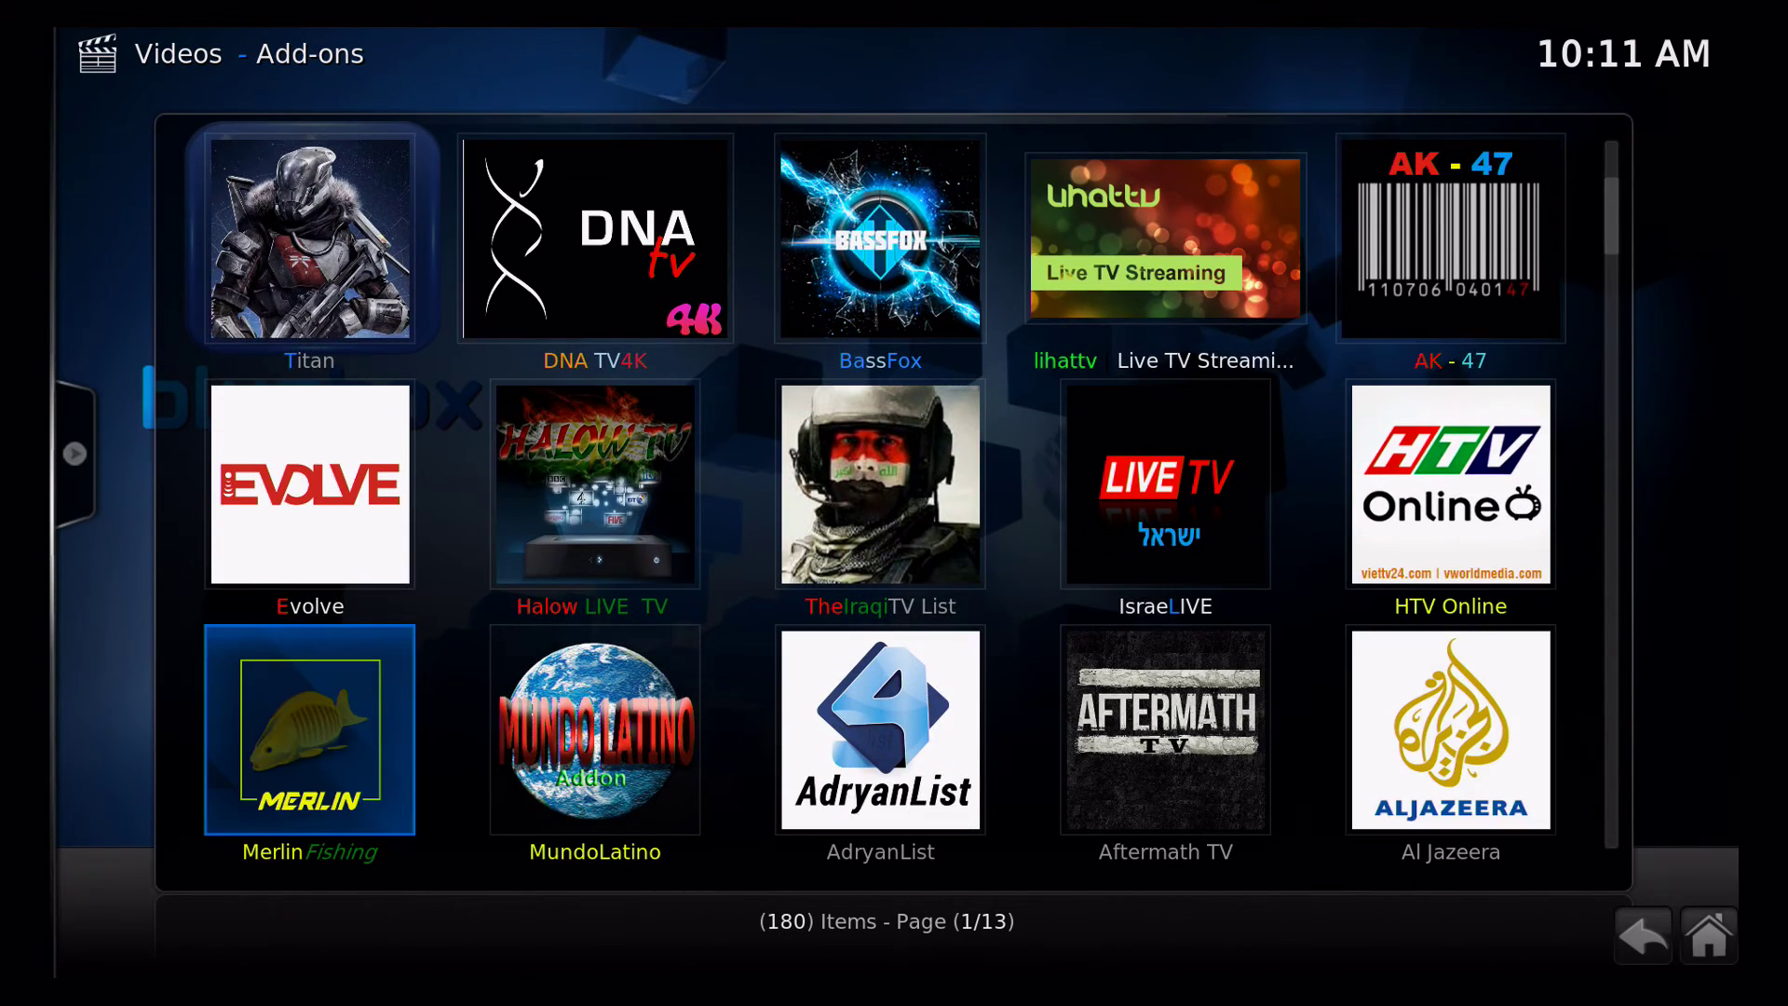
pyautogui.press('pagedown')
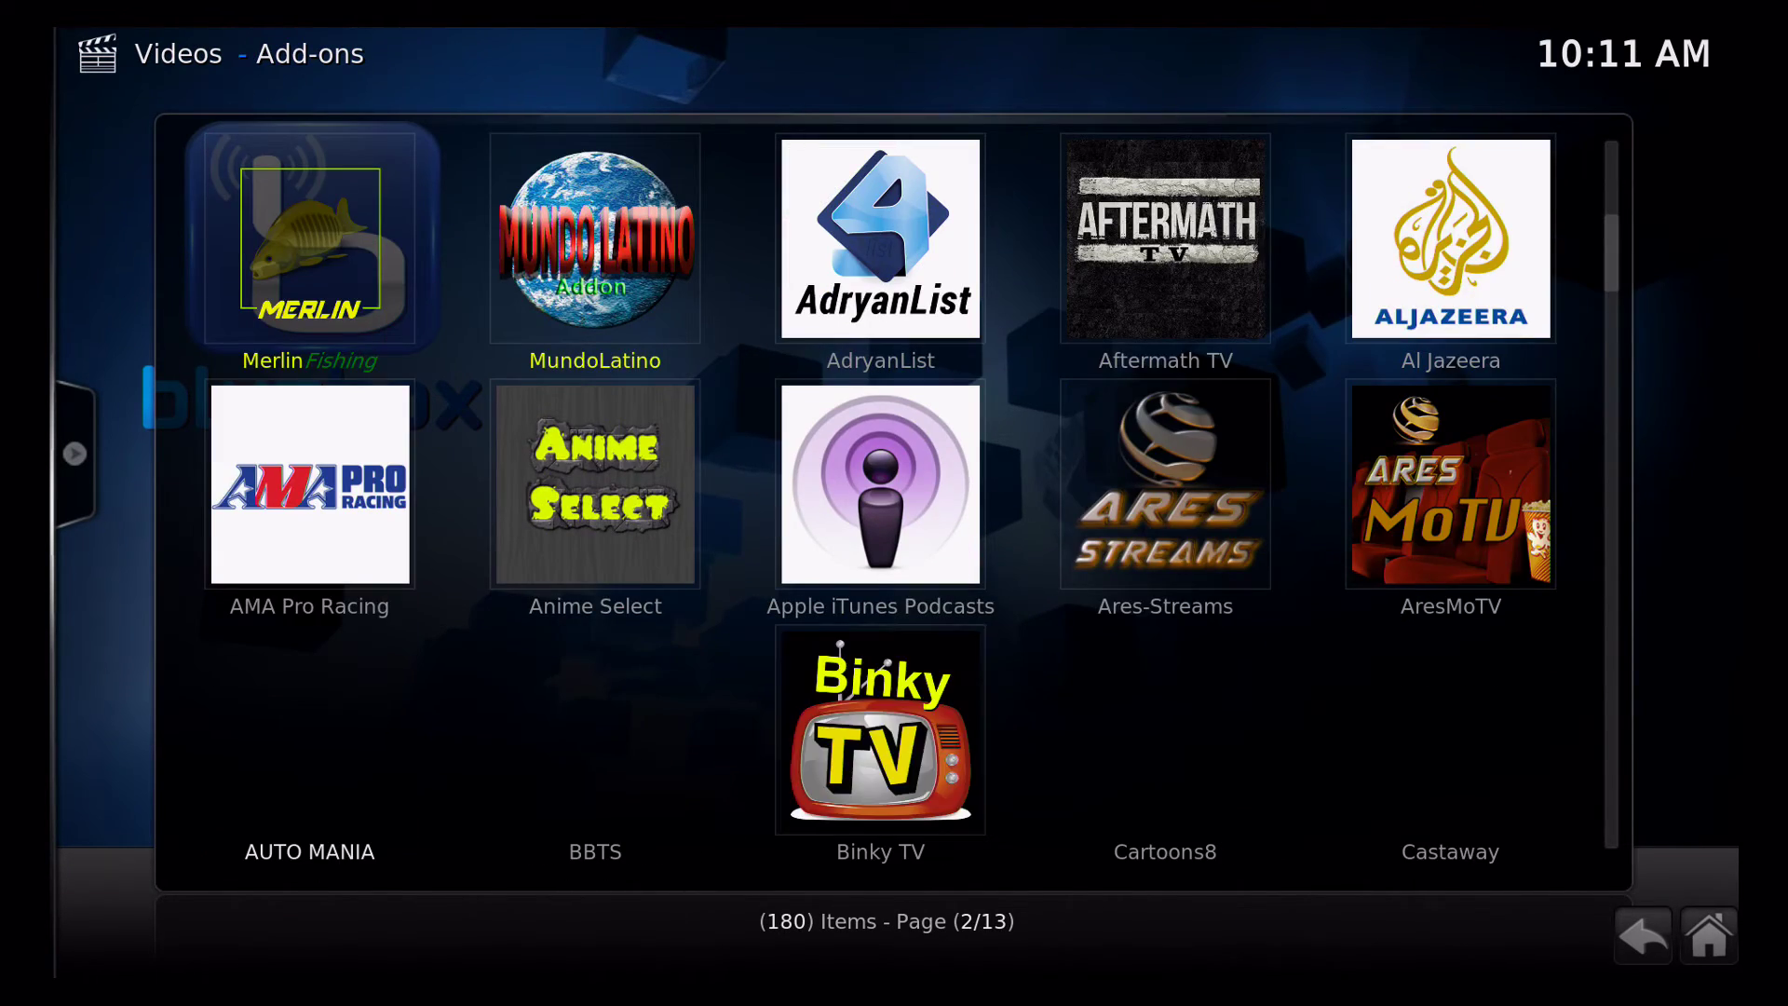
pyautogui.press('Down')
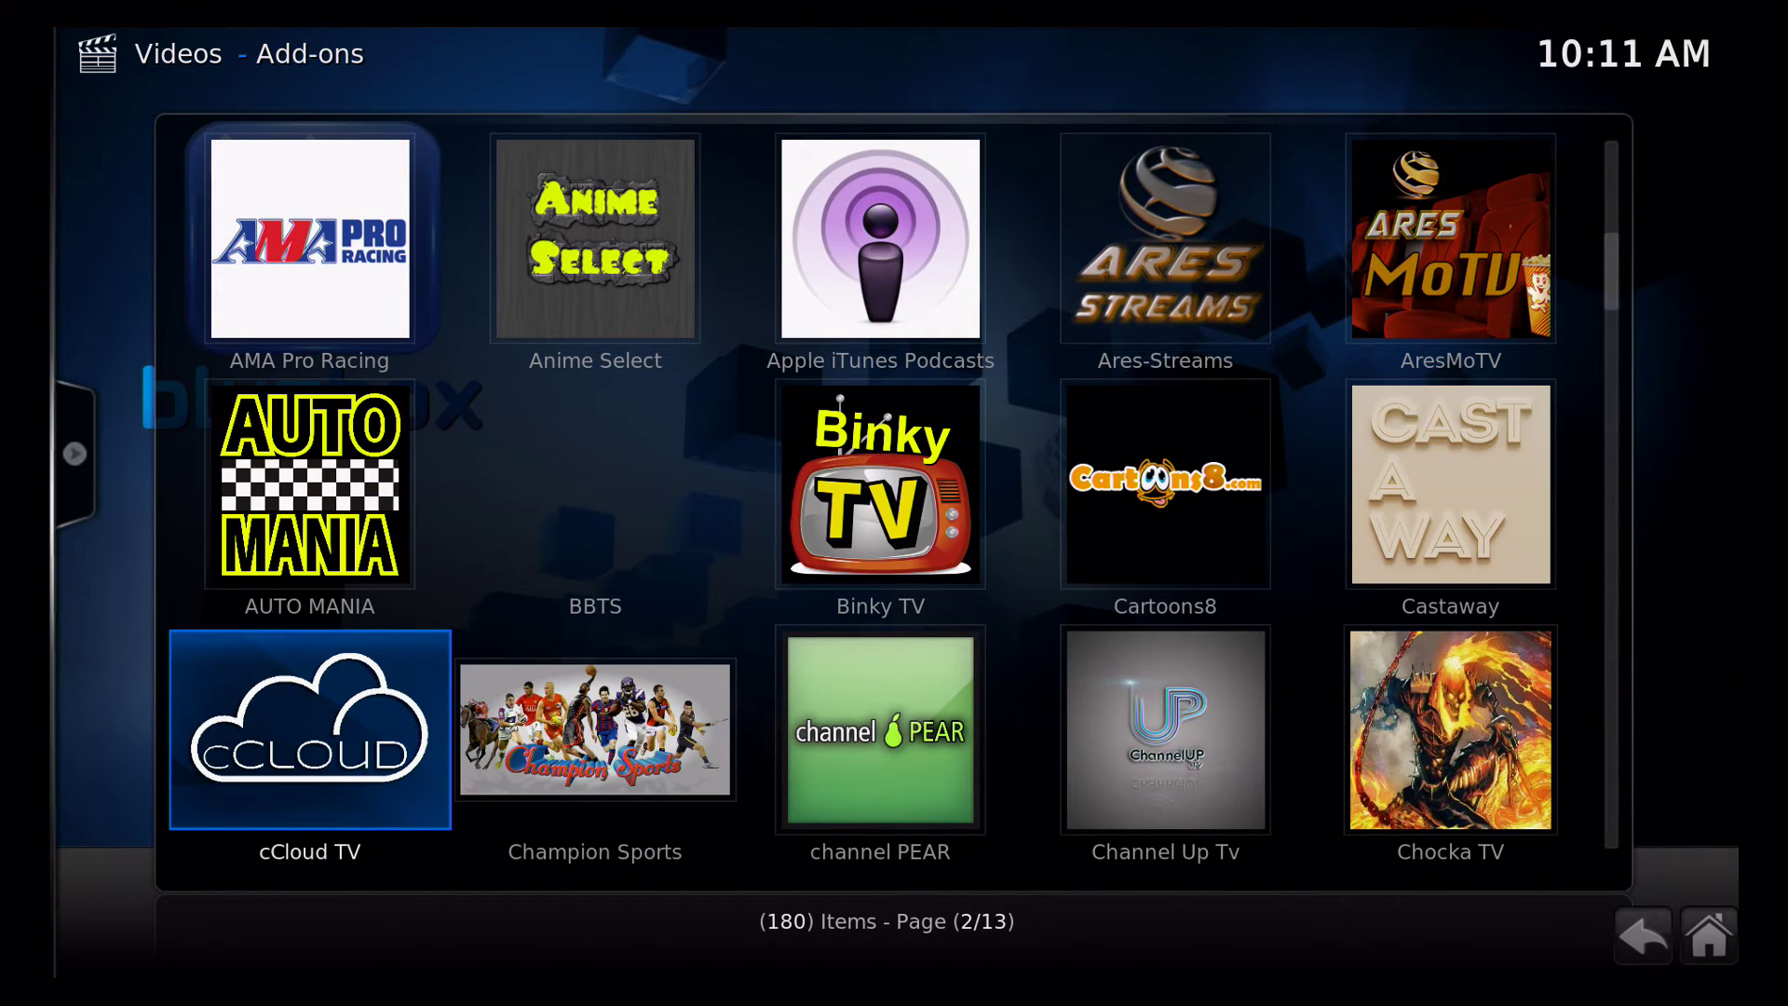
pyautogui.press('Right')
pyautogui.press('Right')
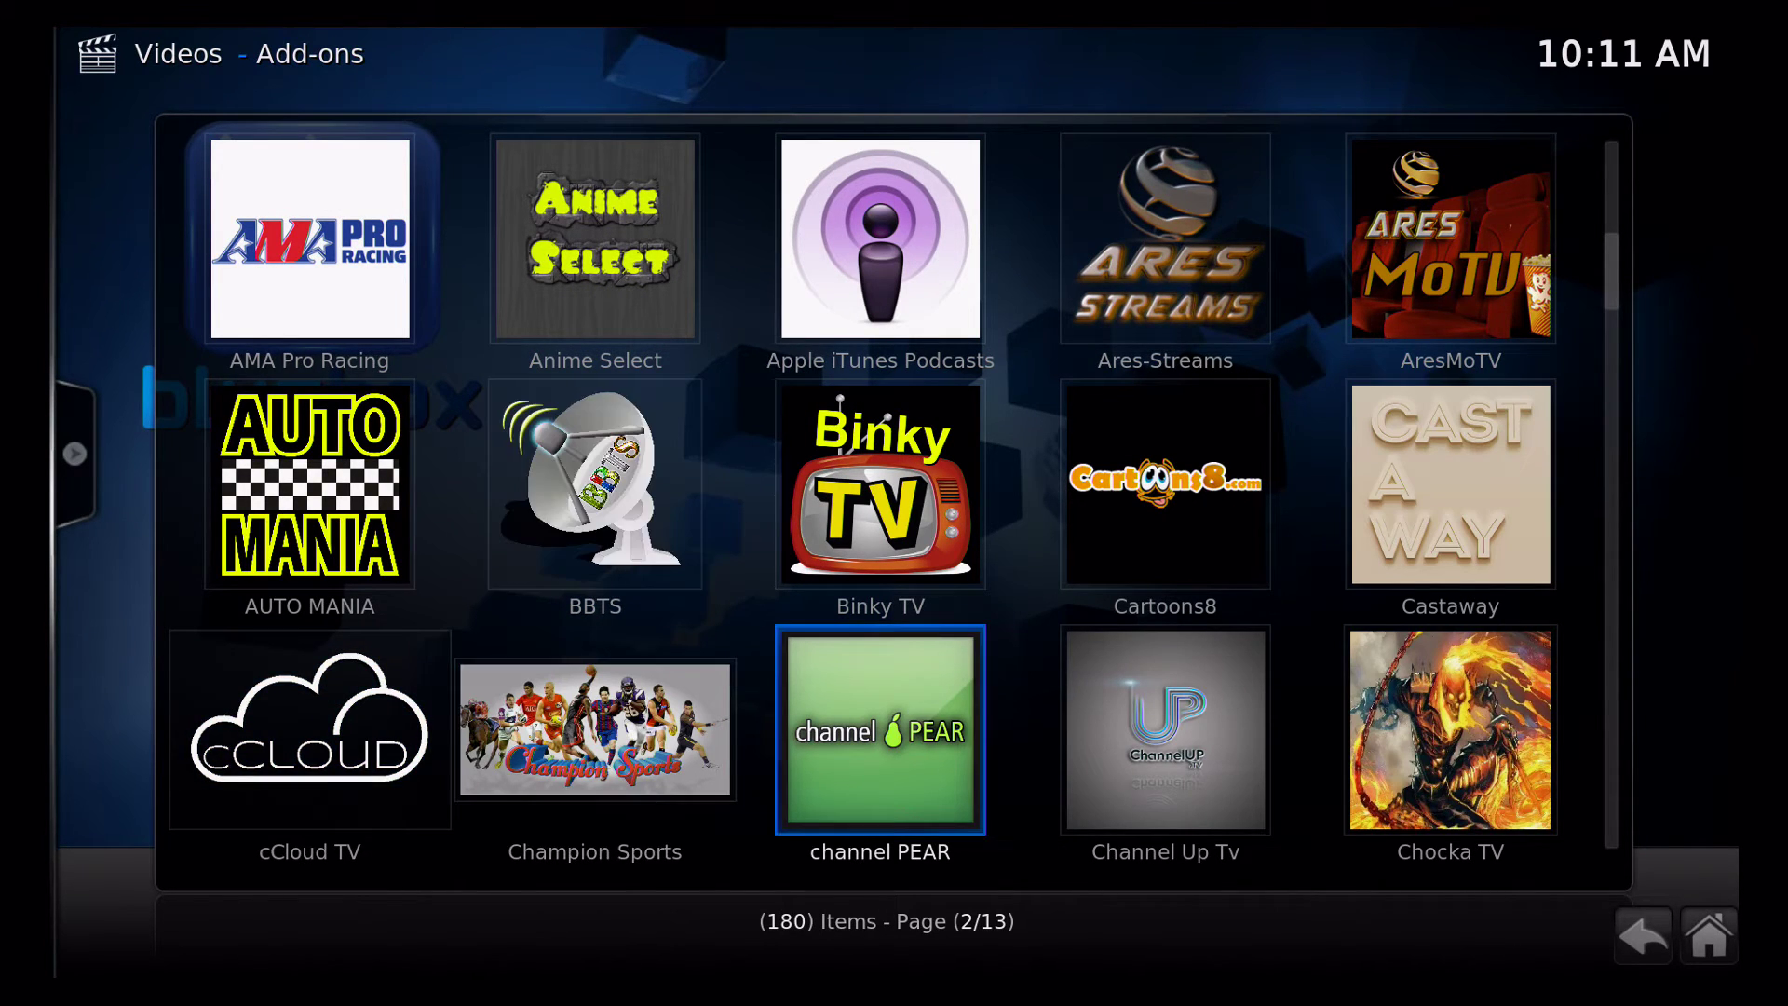
pyautogui.press('Right')
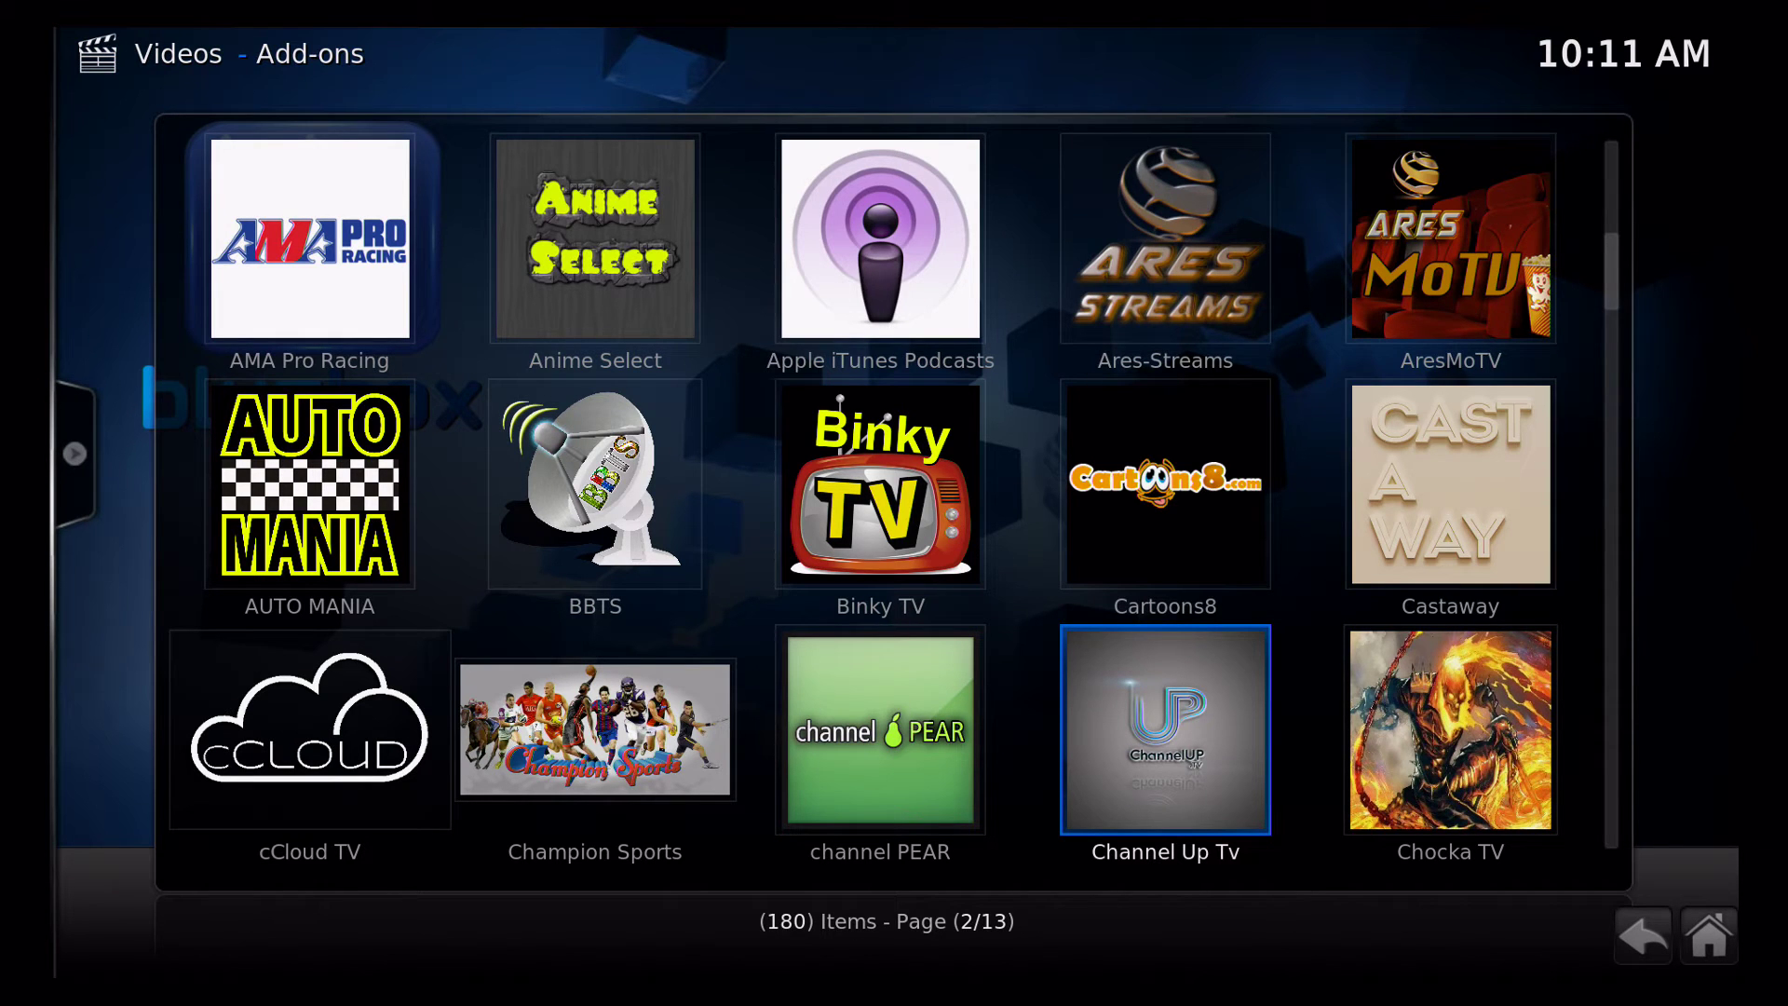
pyautogui.scroll(-2, 893, 494)
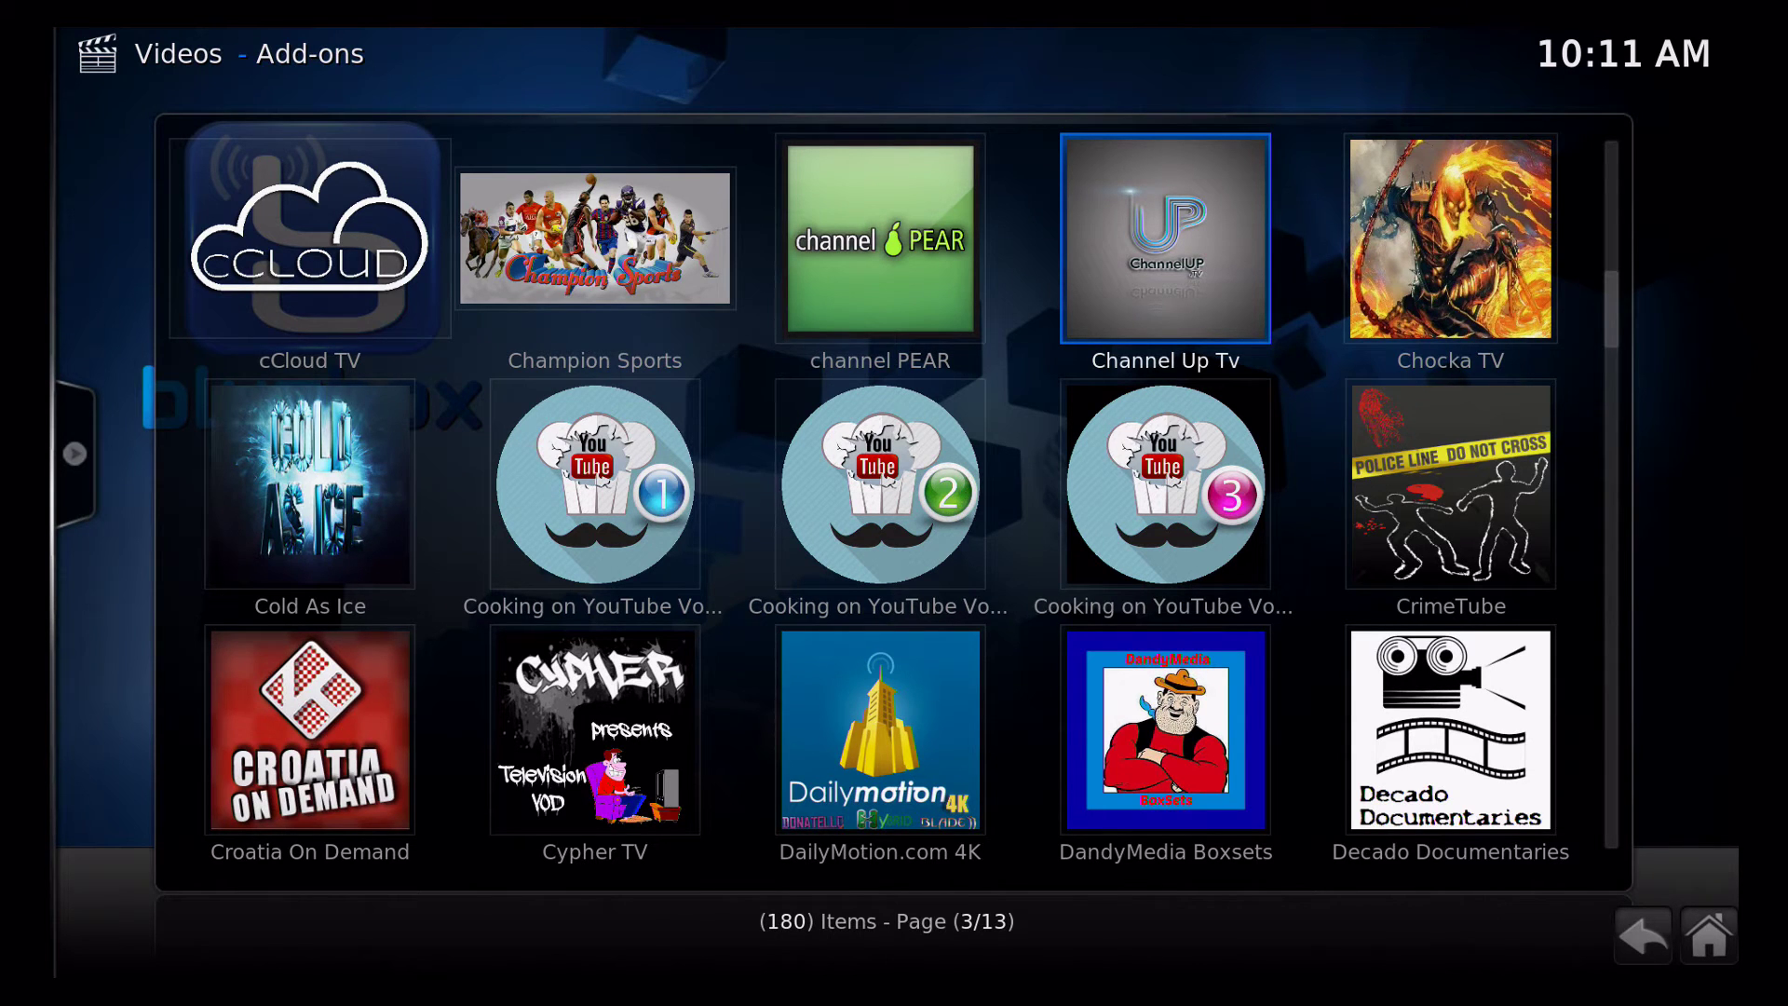
pyautogui.press('c')
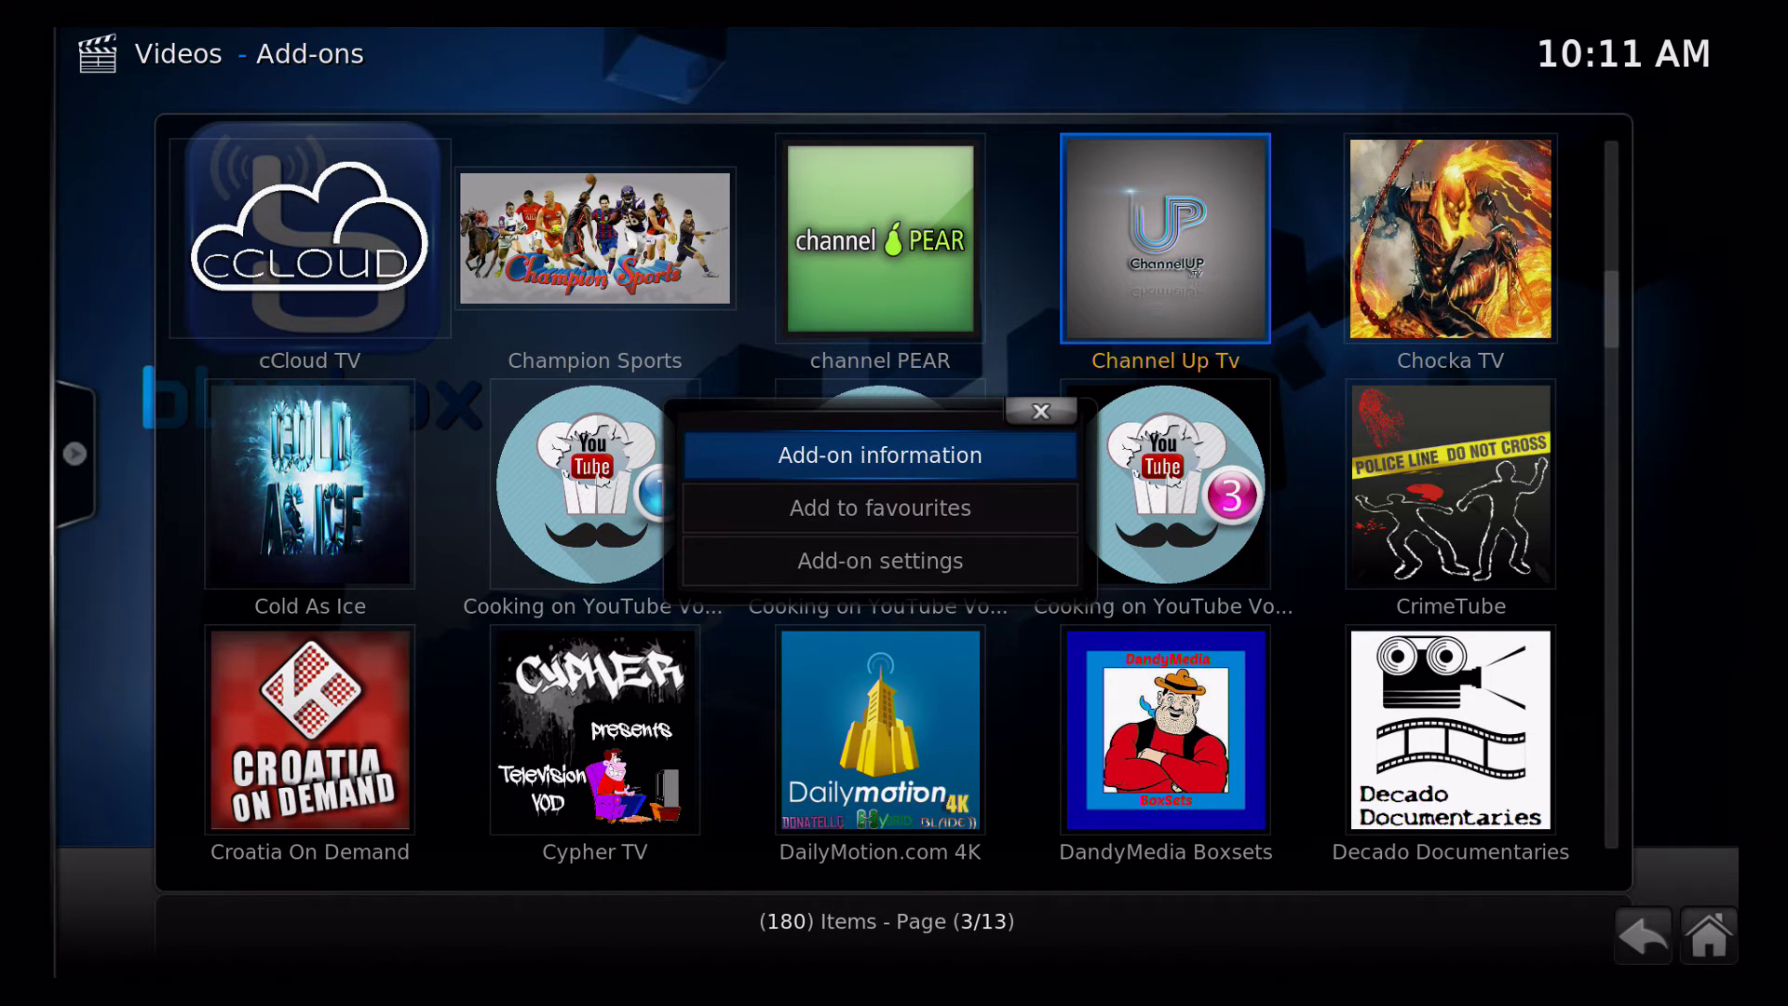
# Open Channel Up Tv's Add-on settings and start editing the Username field
pyautogui.press('Down')
pyautogui.press('Down')
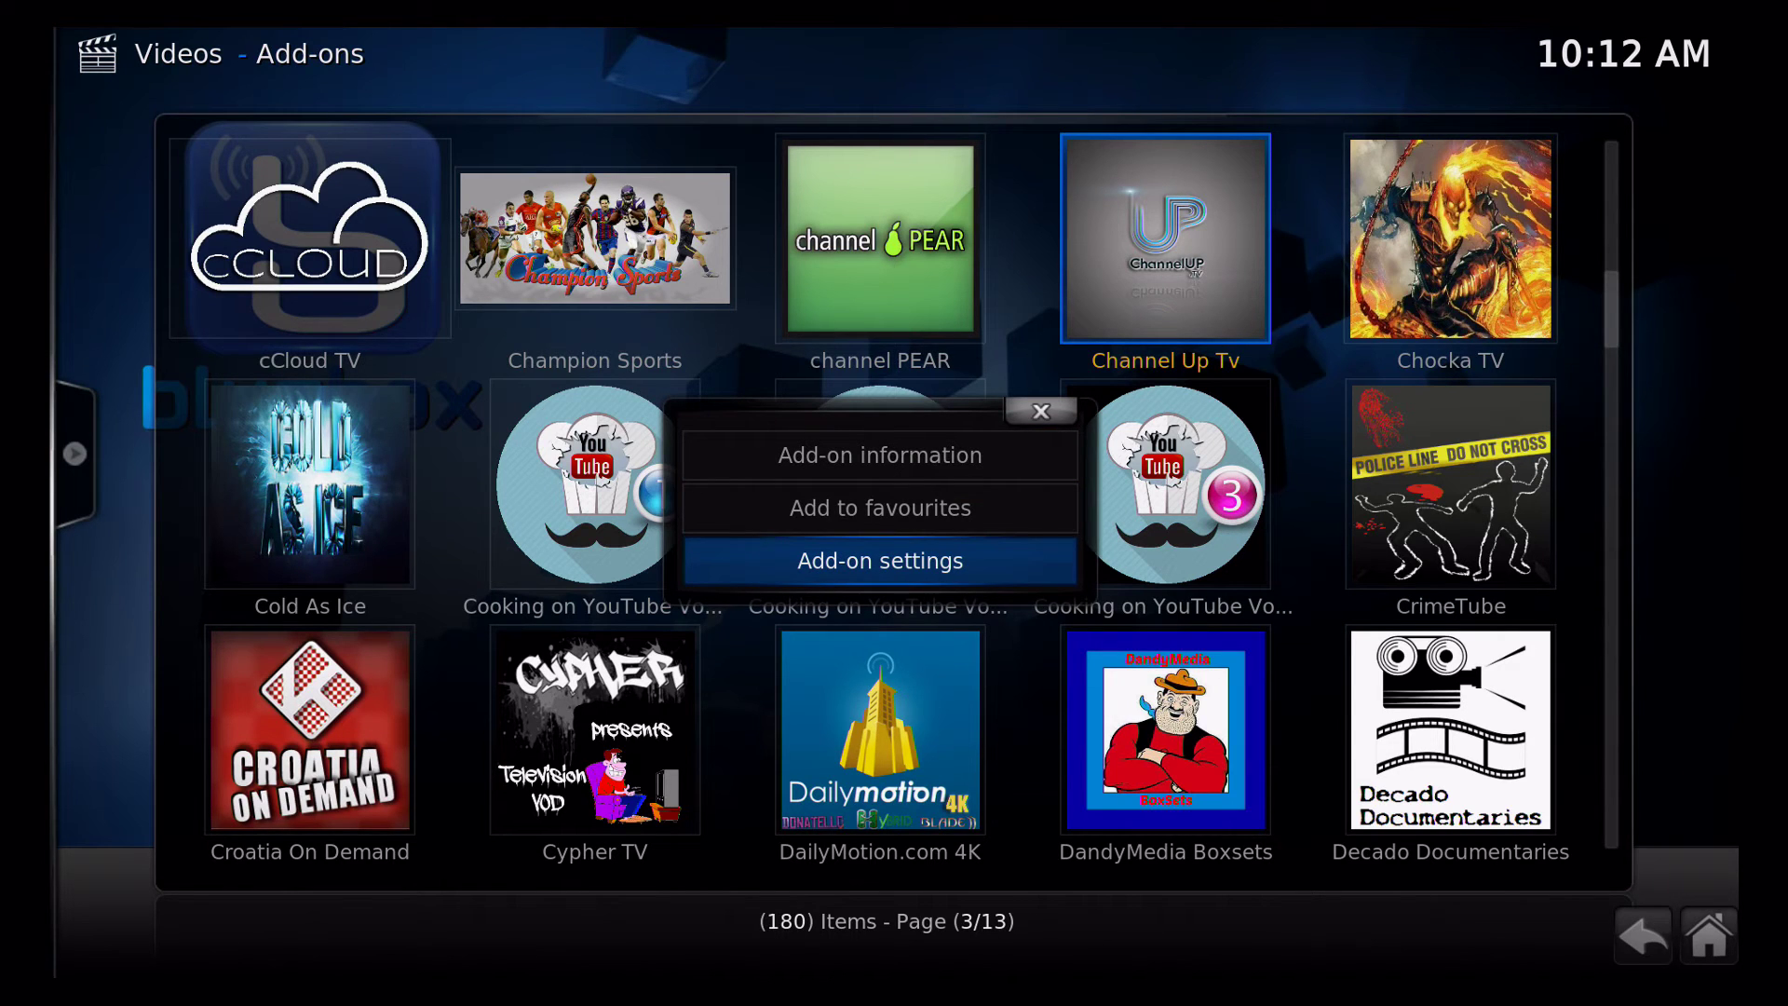
pyautogui.press('Return')
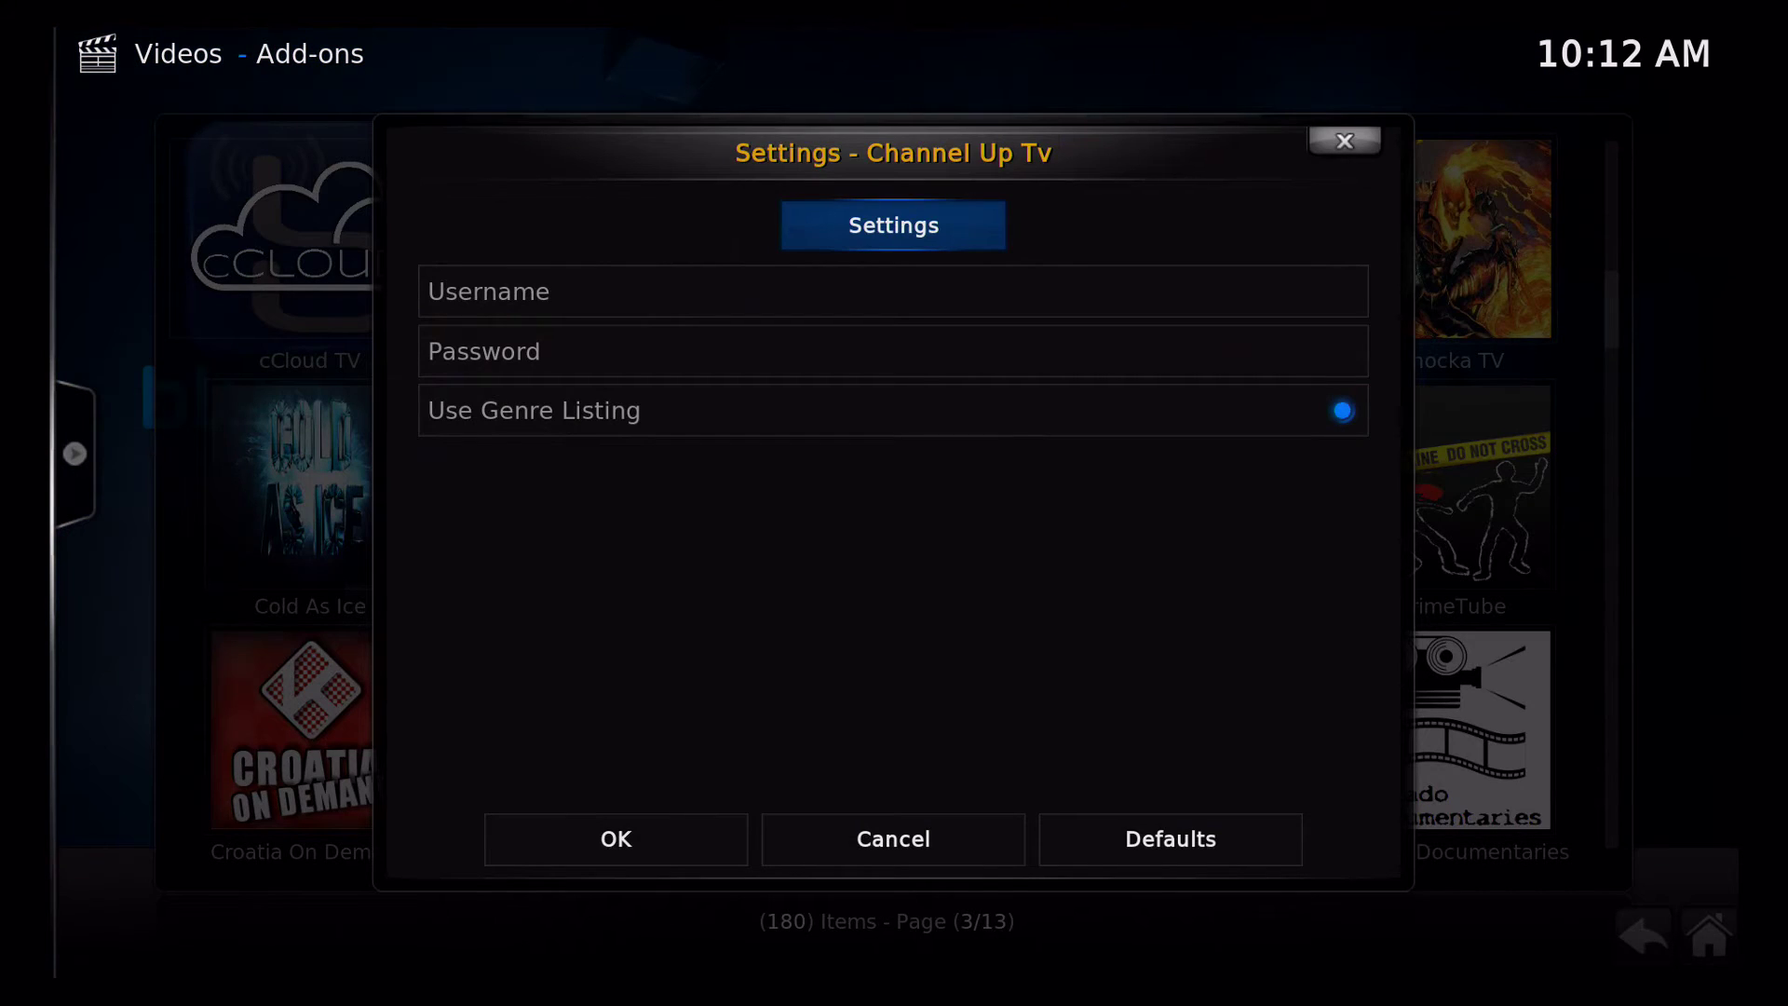
pyautogui.press('Down')
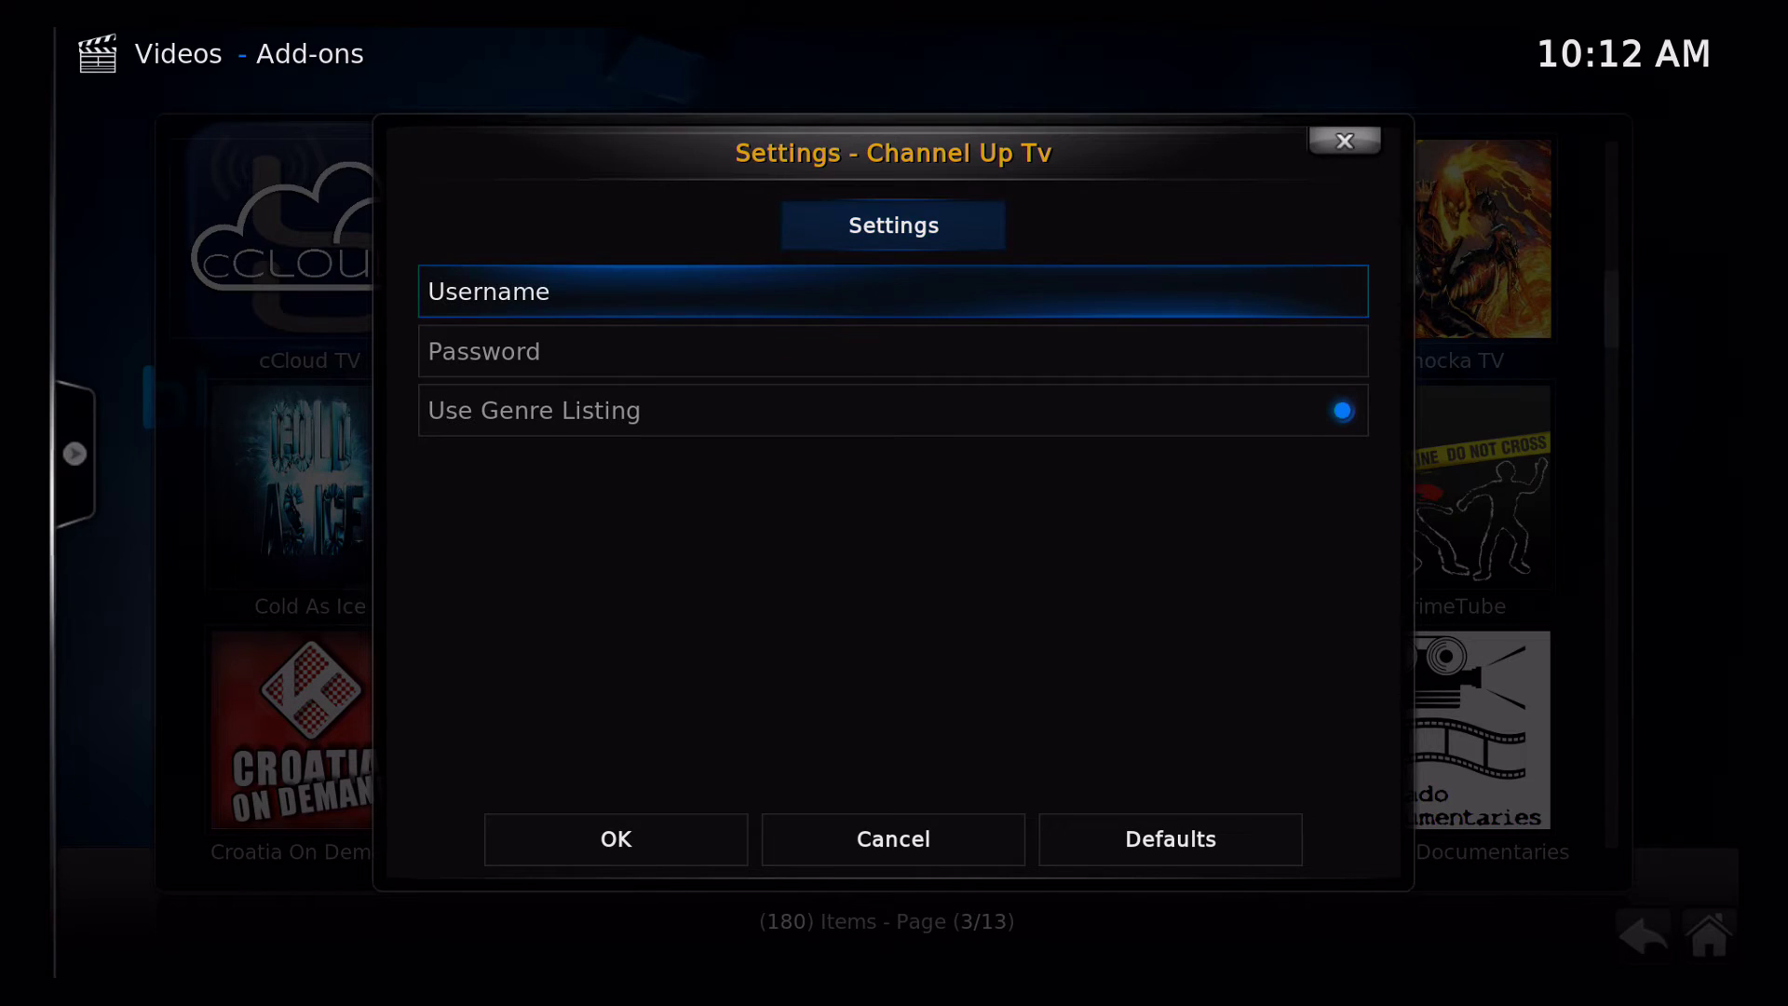
pyautogui.press('Return')
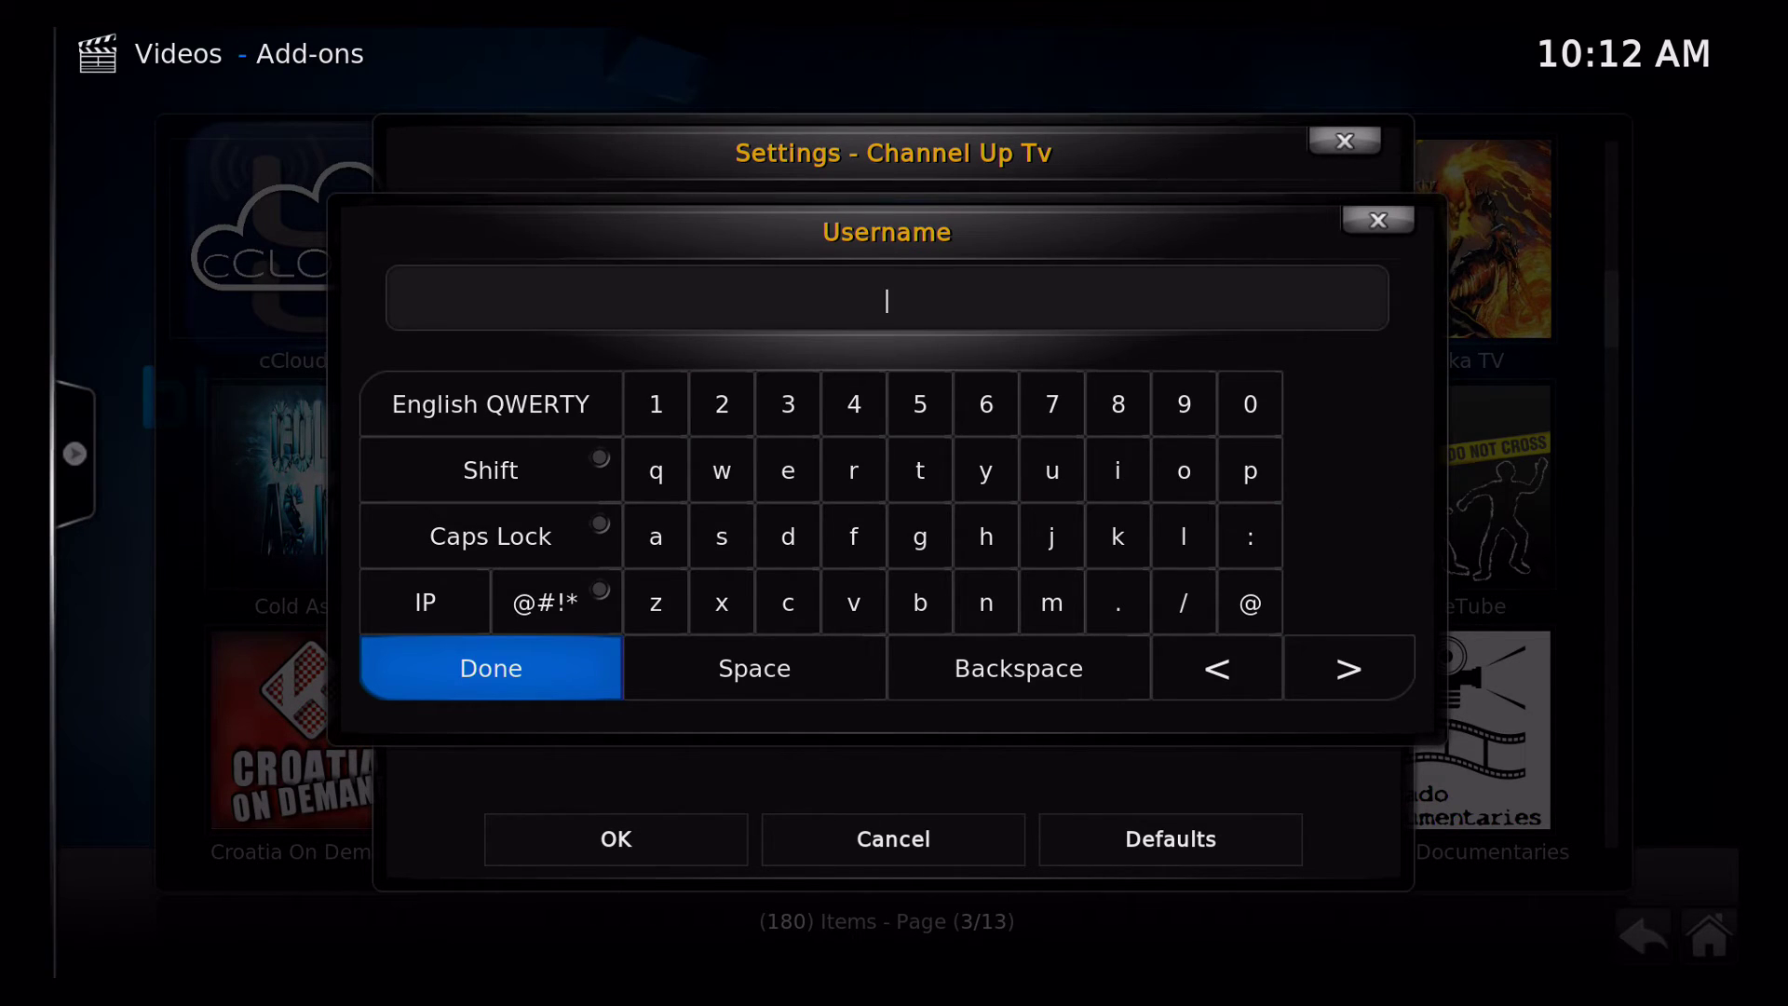
# Enter the e-mail address's local part and the @ sign on the on-screen keyboard
pyautogui.press('Up')
pyautogui.press('Up')
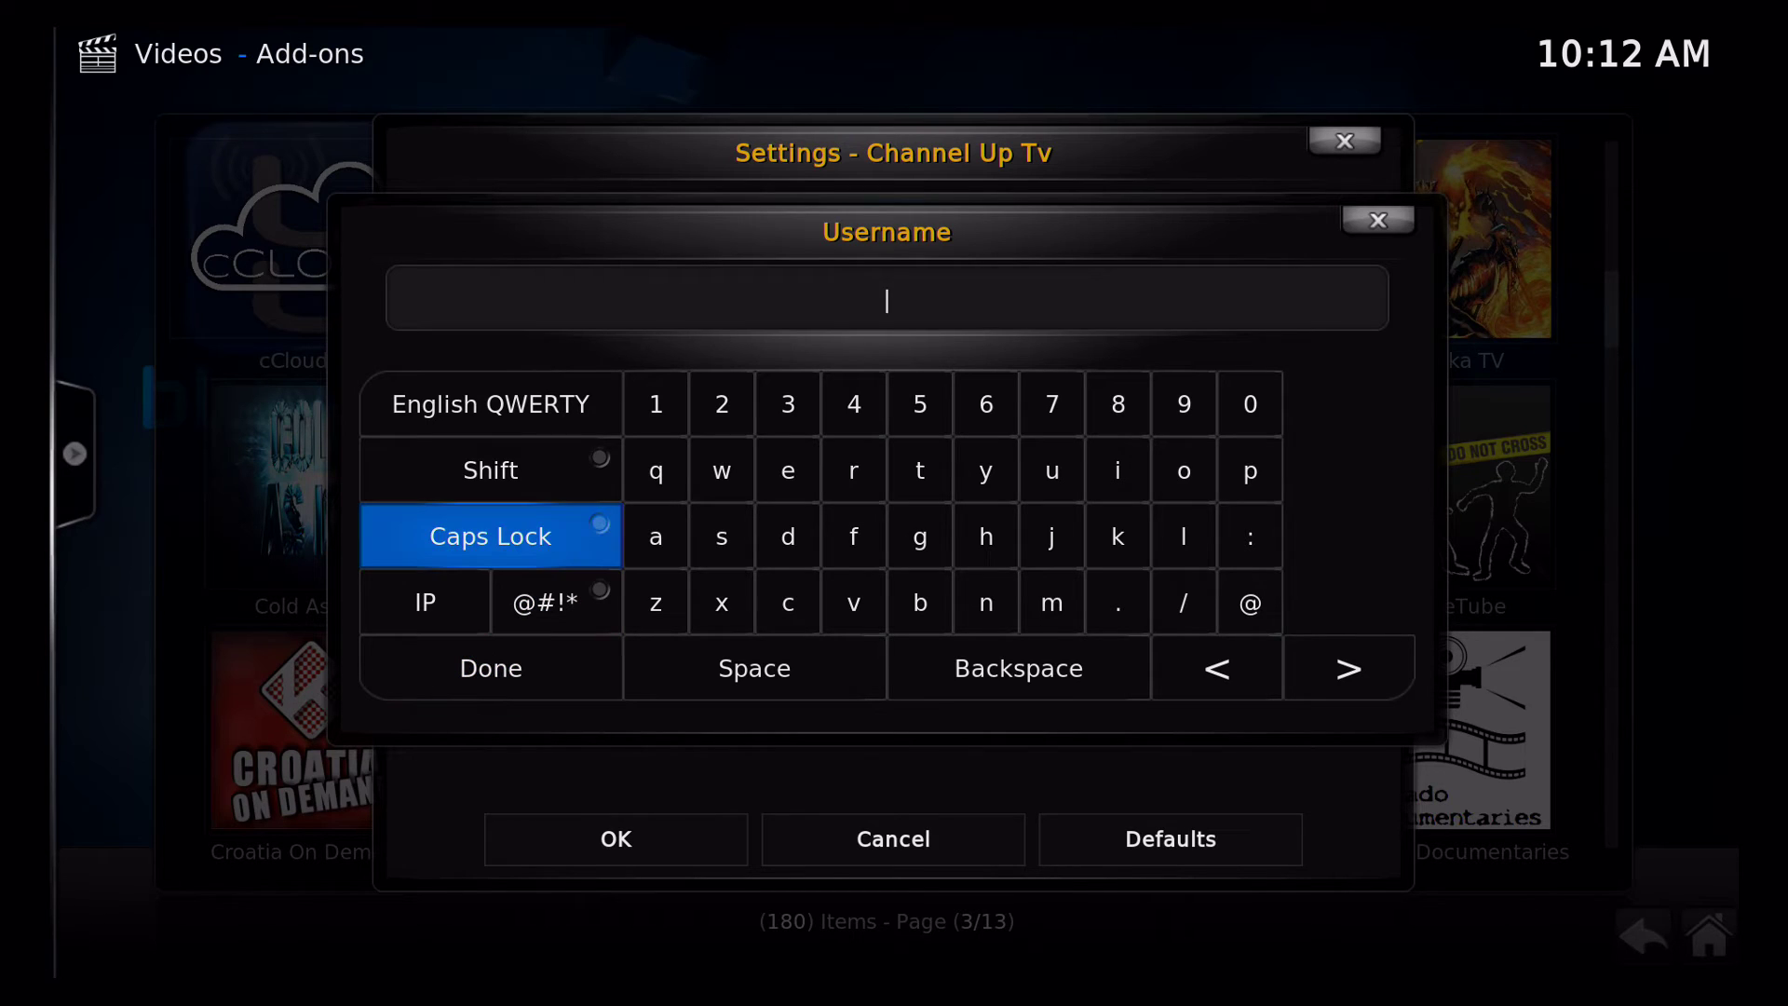
pyautogui.press('Right')
pyautogui.press('Return')
pyautogui.press('Right')
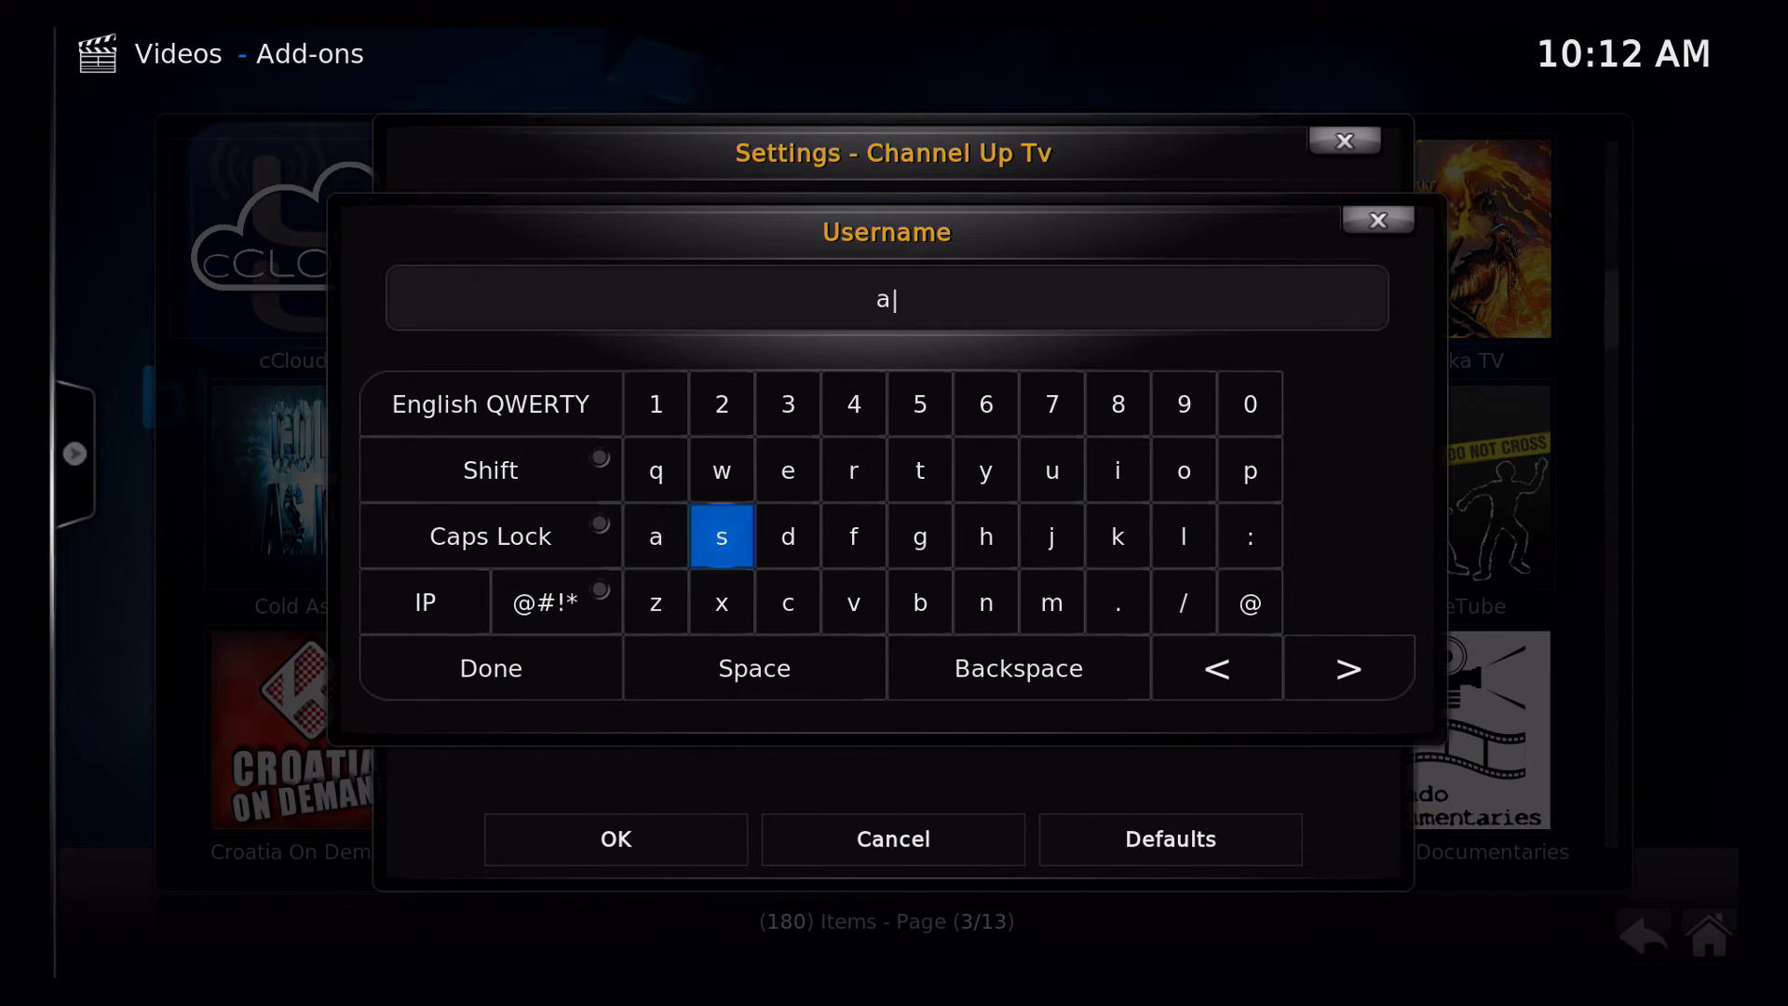
pyautogui.press('Return')
pyautogui.press('Right')
pyautogui.press('Return')
pyautogui.press('Right')
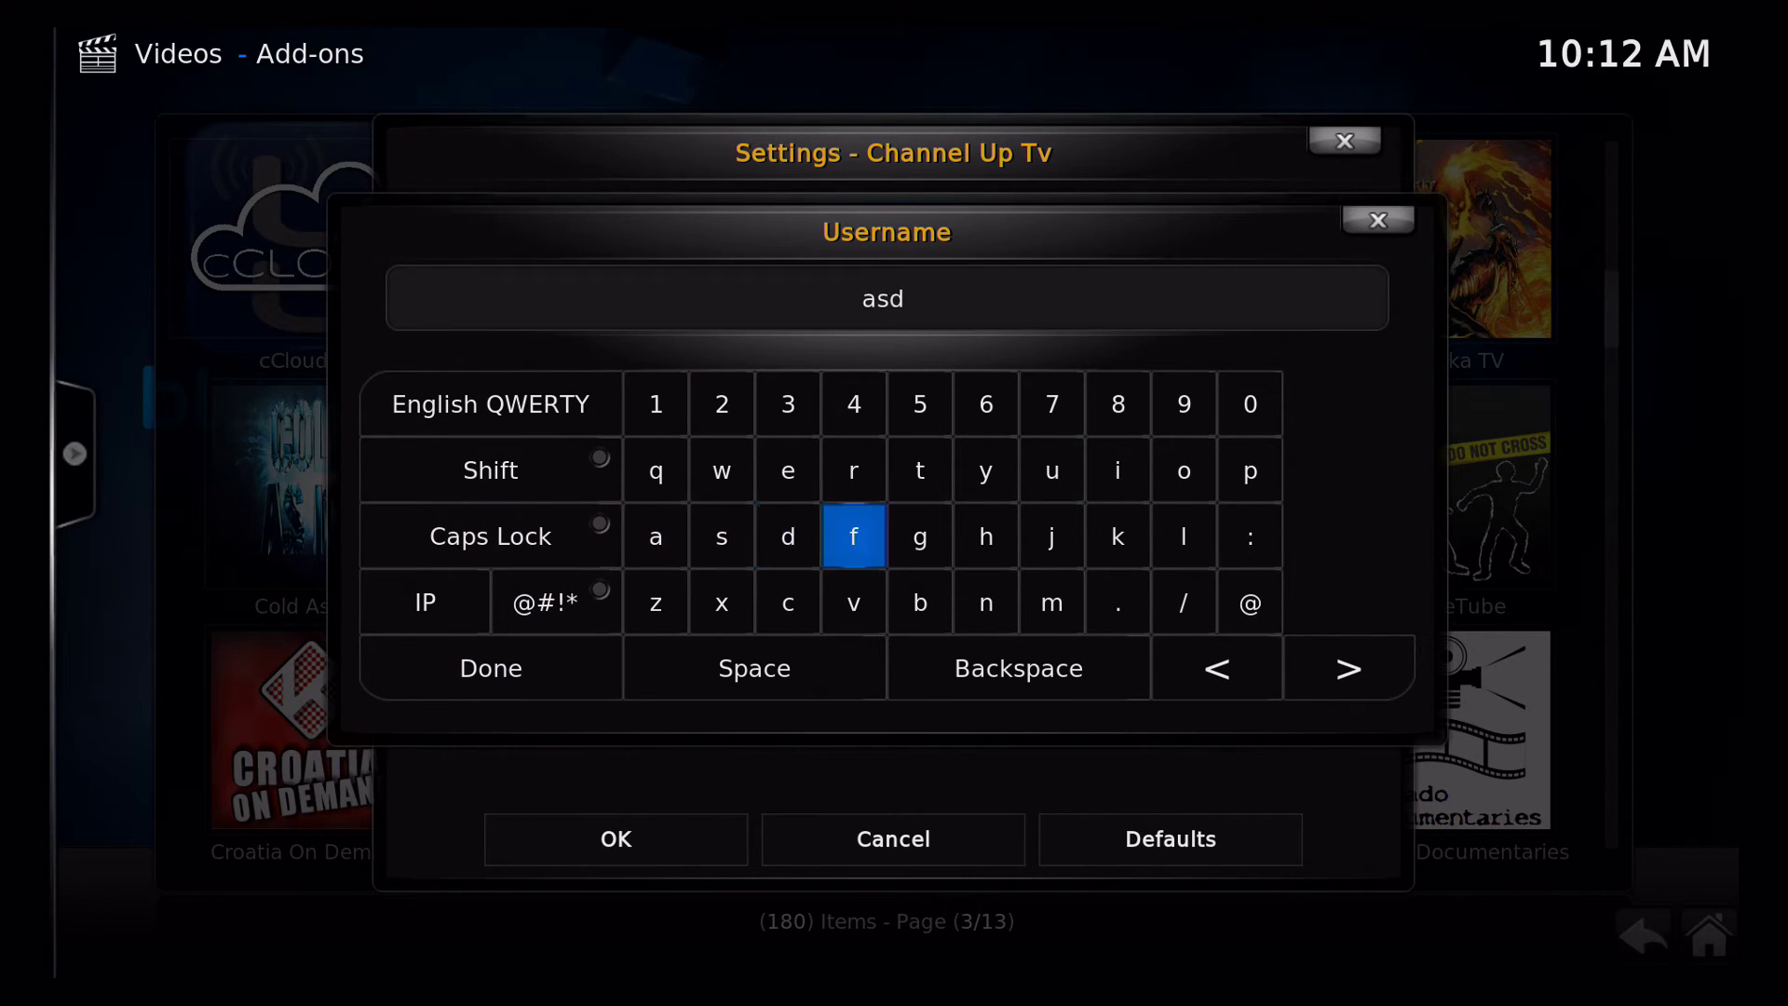
pyautogui.press('Return')
pyautogui.press('Down')
pyautogui.press('Left')
pyautogui.press('Left')
pyautogui.press('Left')
pyautogui.press('Left')
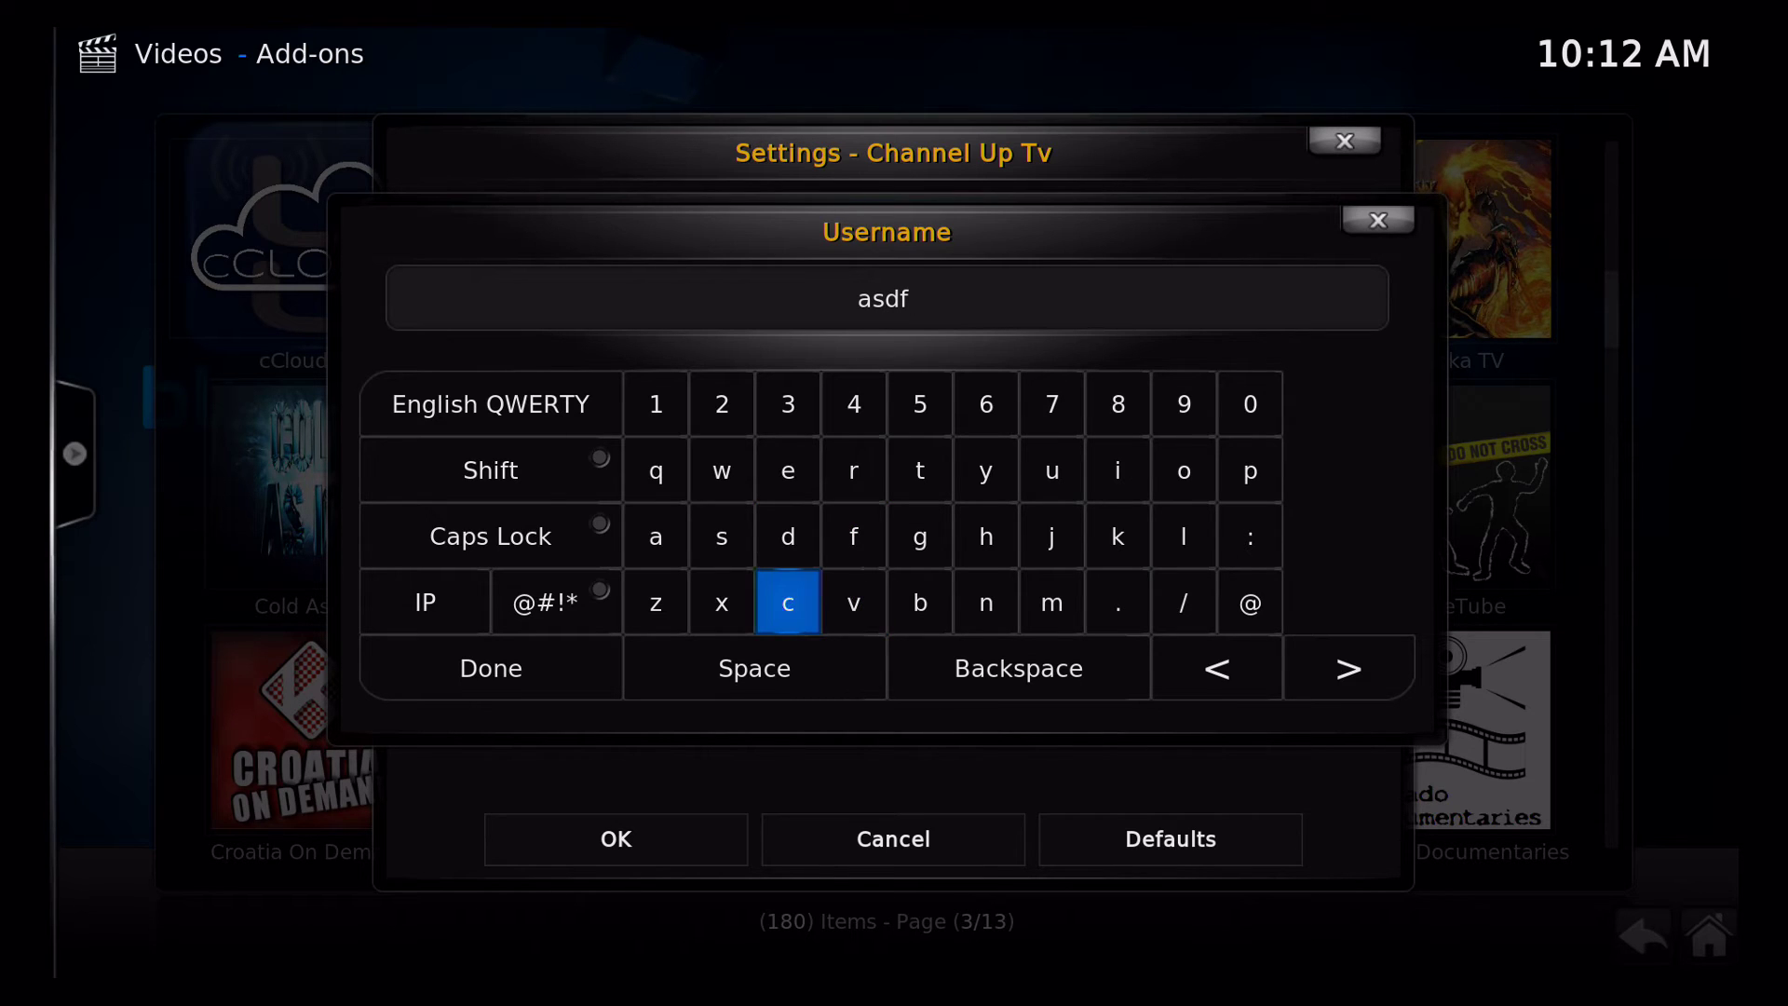
pyautogui.press('Return')
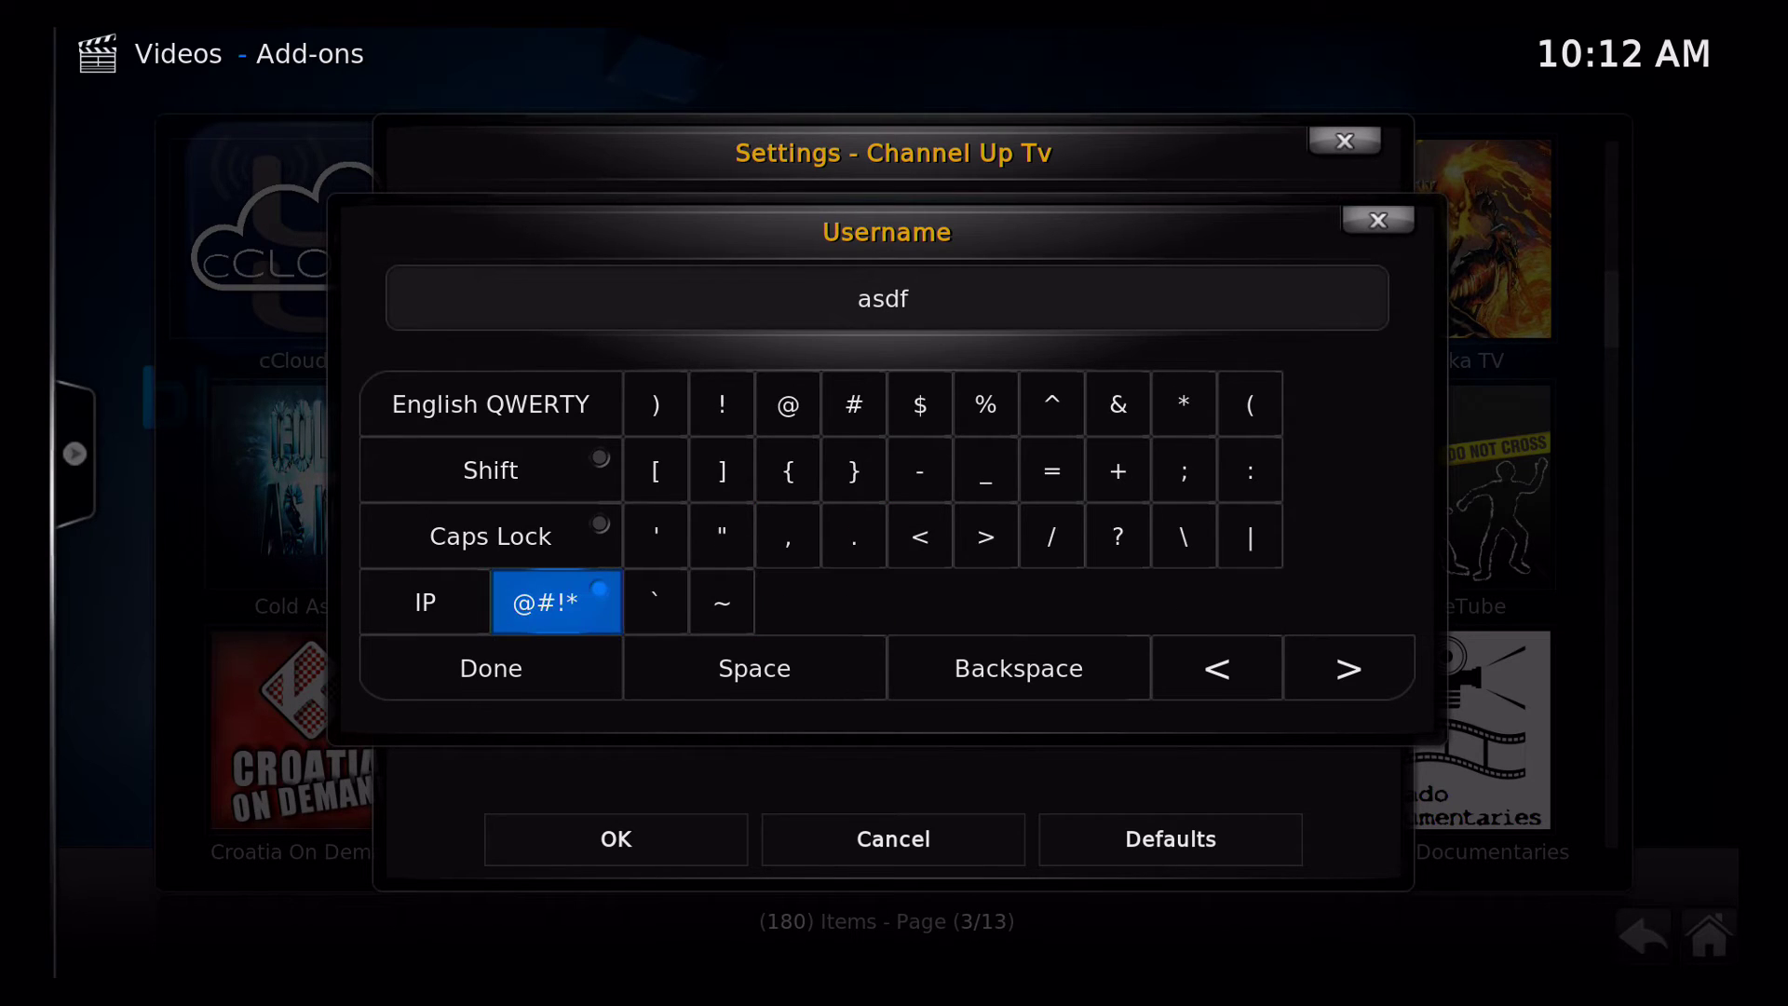
pyautogui.press('Right')
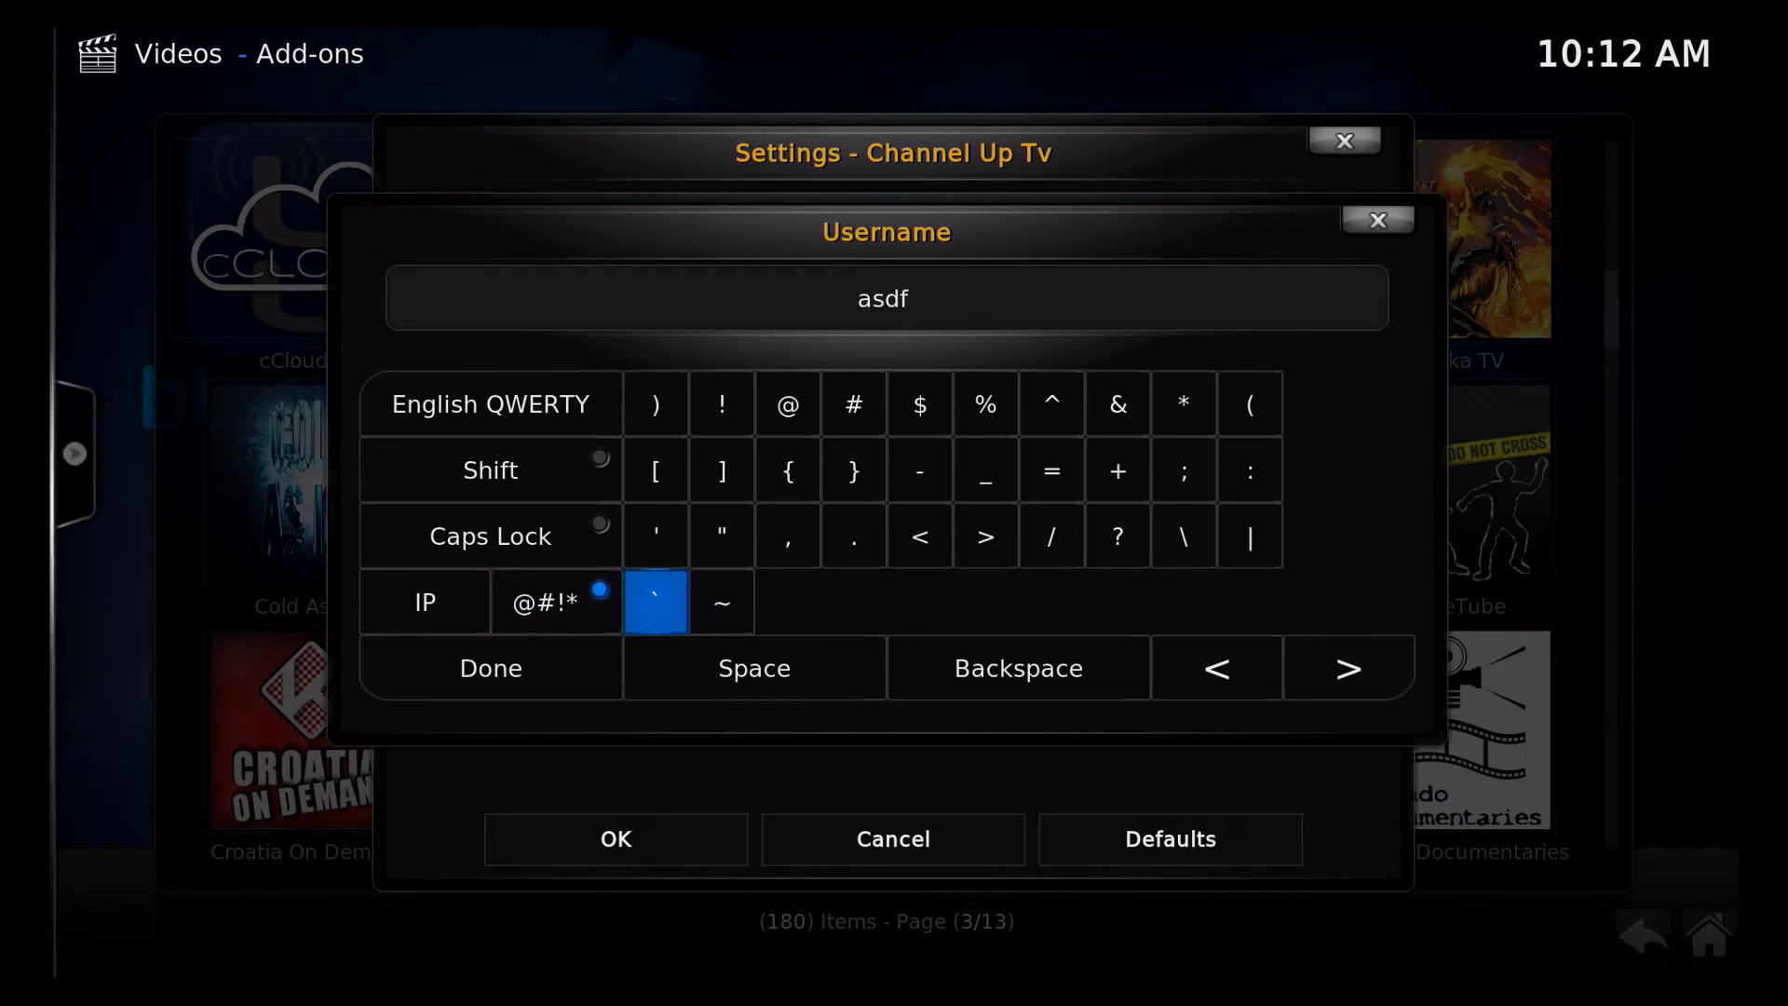
pyautogui.press('Up')
pyautogui.press('Up')
pyautogui.press('Up')
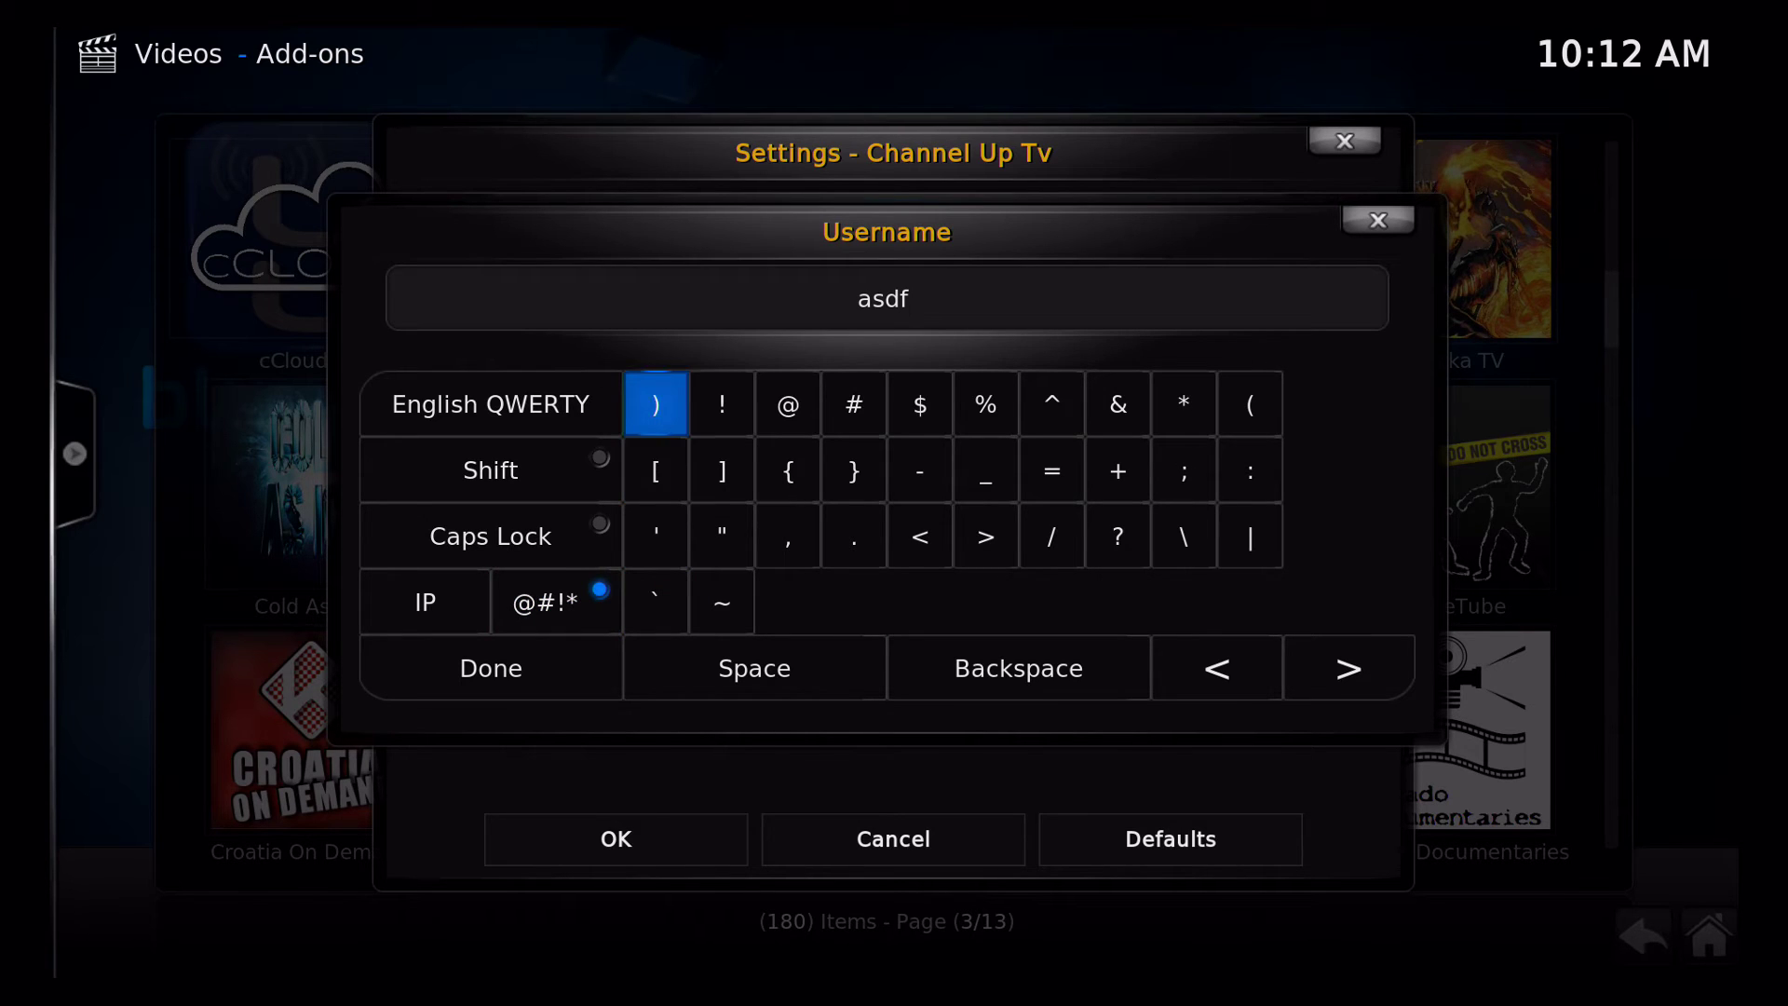
pyautogui.press('Right')
pyautogui.press('Right')
pyautogui.press('Return')
pyautogui.press('Left')
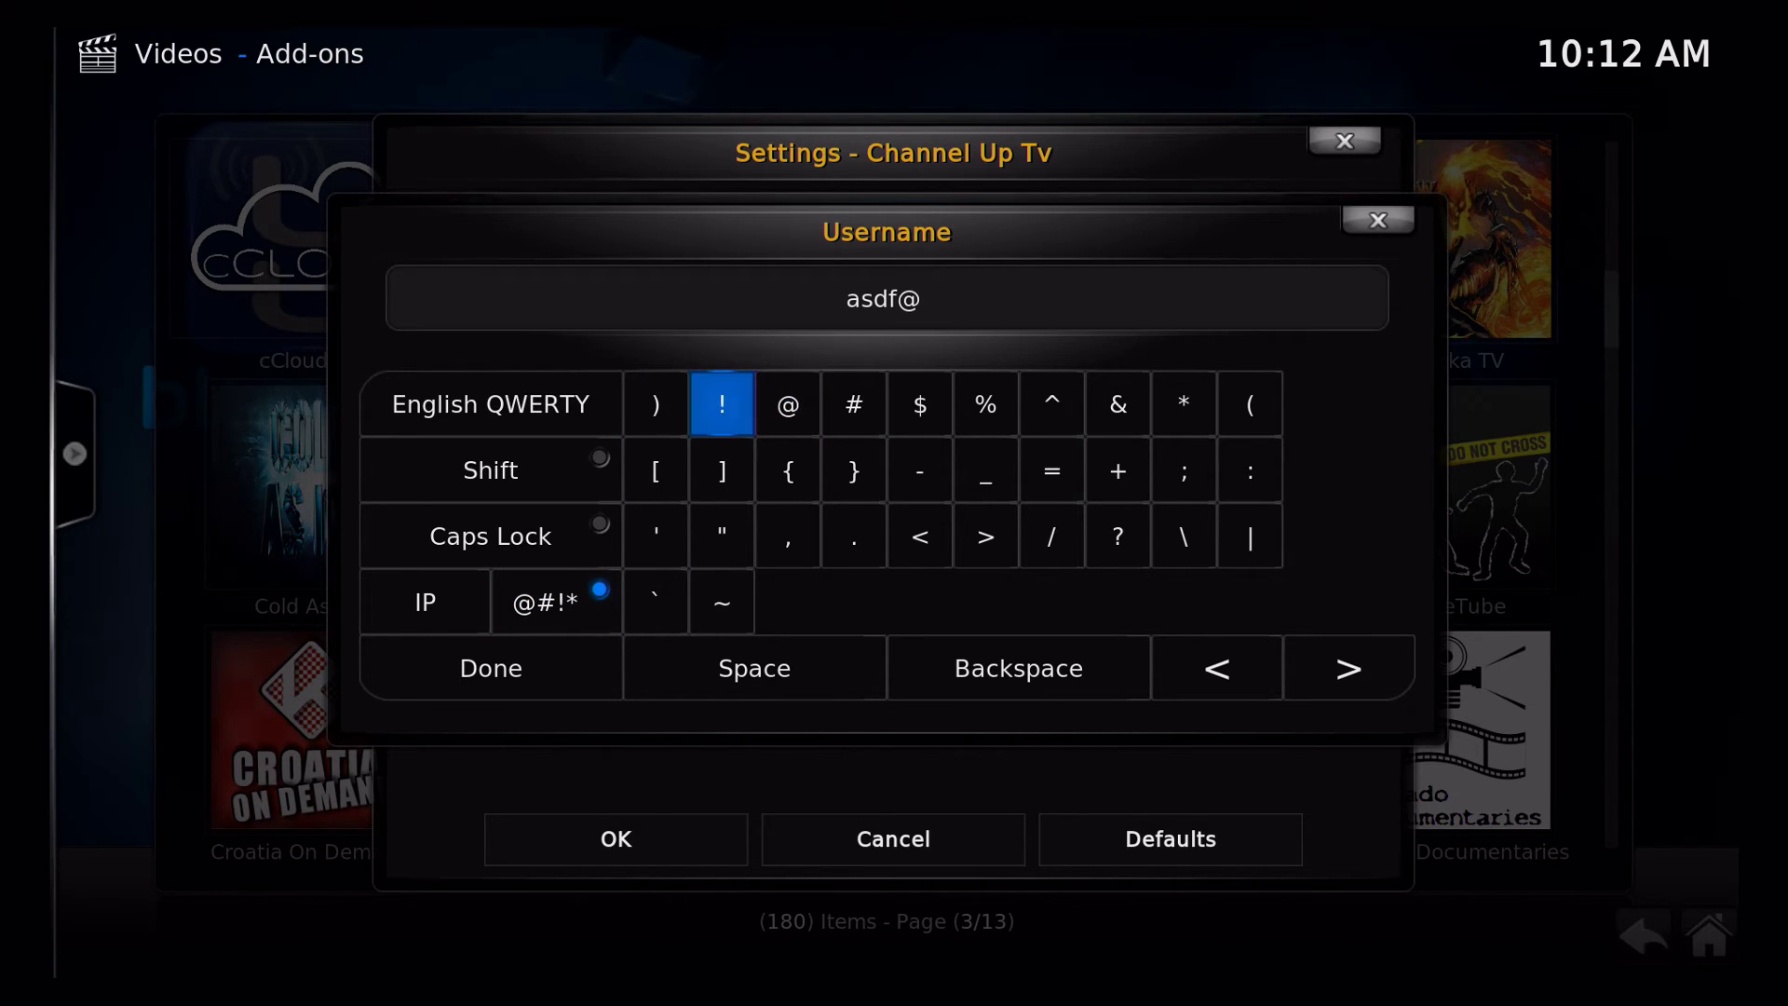
pyautogui.press('Down')
pyautogui.press('Down')
pyautogui.press('Down')
pyautogui.press('Left')
pyautogui.press('Left')
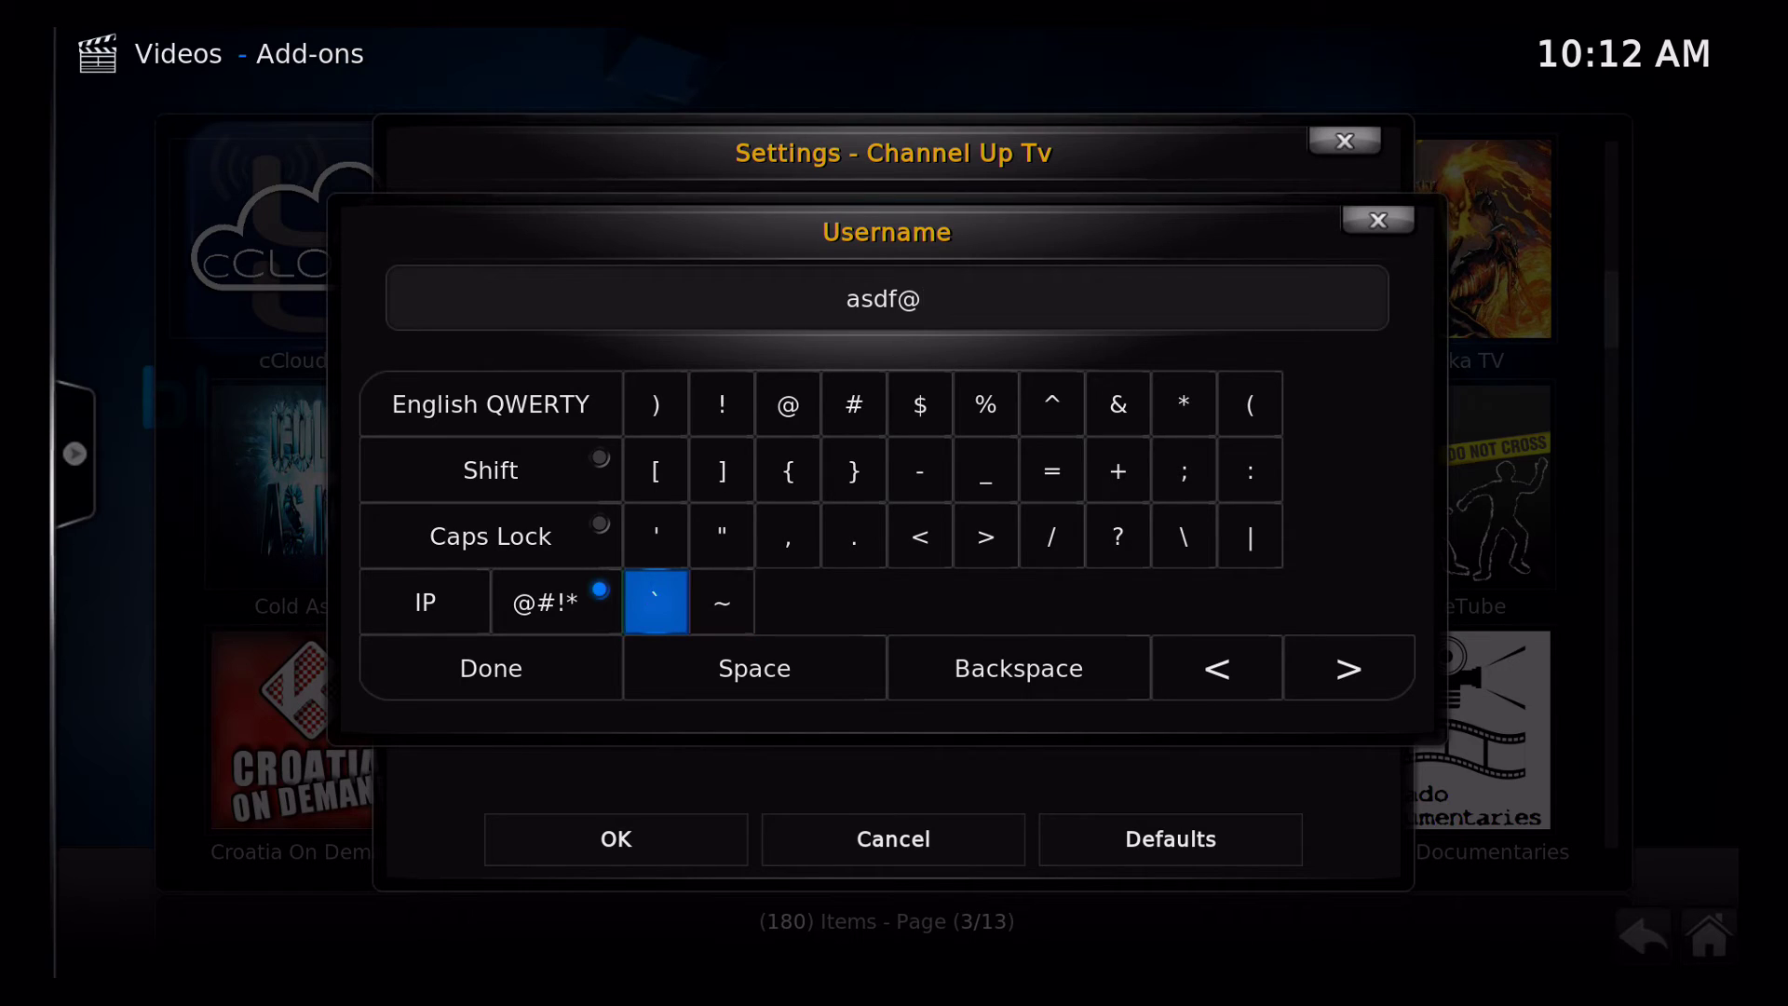
pyautogui.press('Return')
# Add the e-mail's mail-domain name followed by a full stop
pyautogui.press('Right')
pyautogui.press('Right')
pyautogui.press('Right')
pyautogui.press('Right')
pyautogui.press('Right')
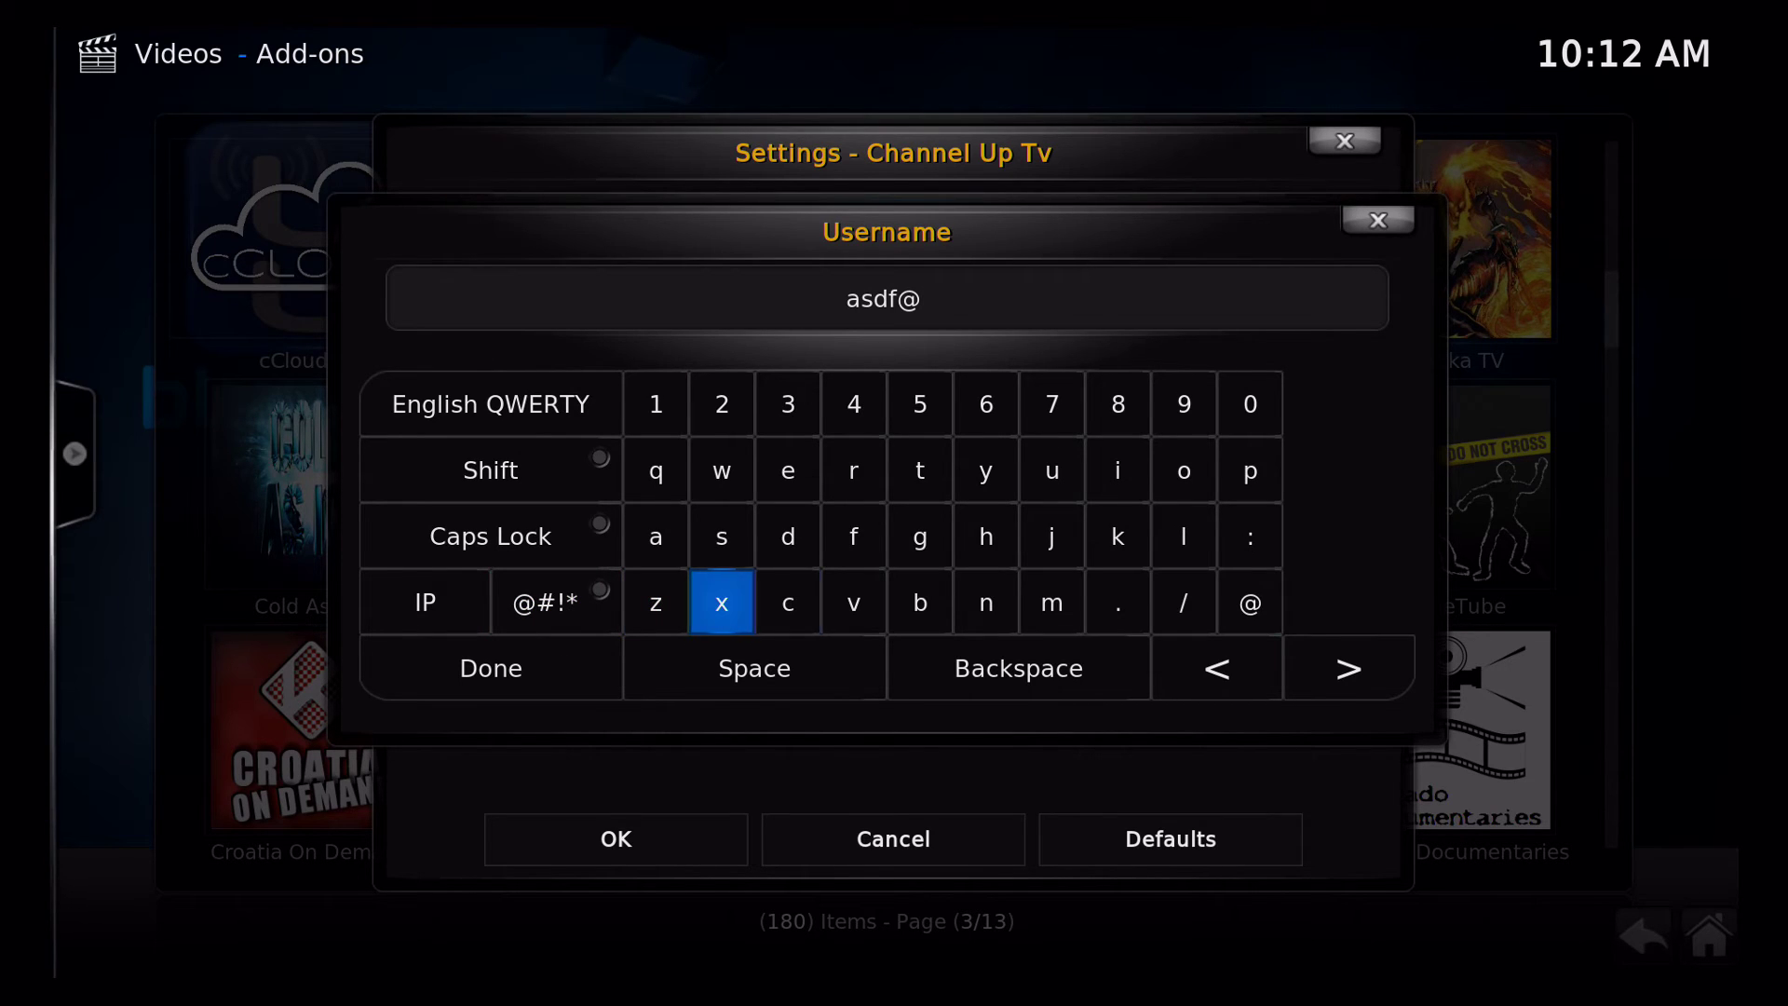
pyautogui.press('Up')
pyautogui.press('Up')
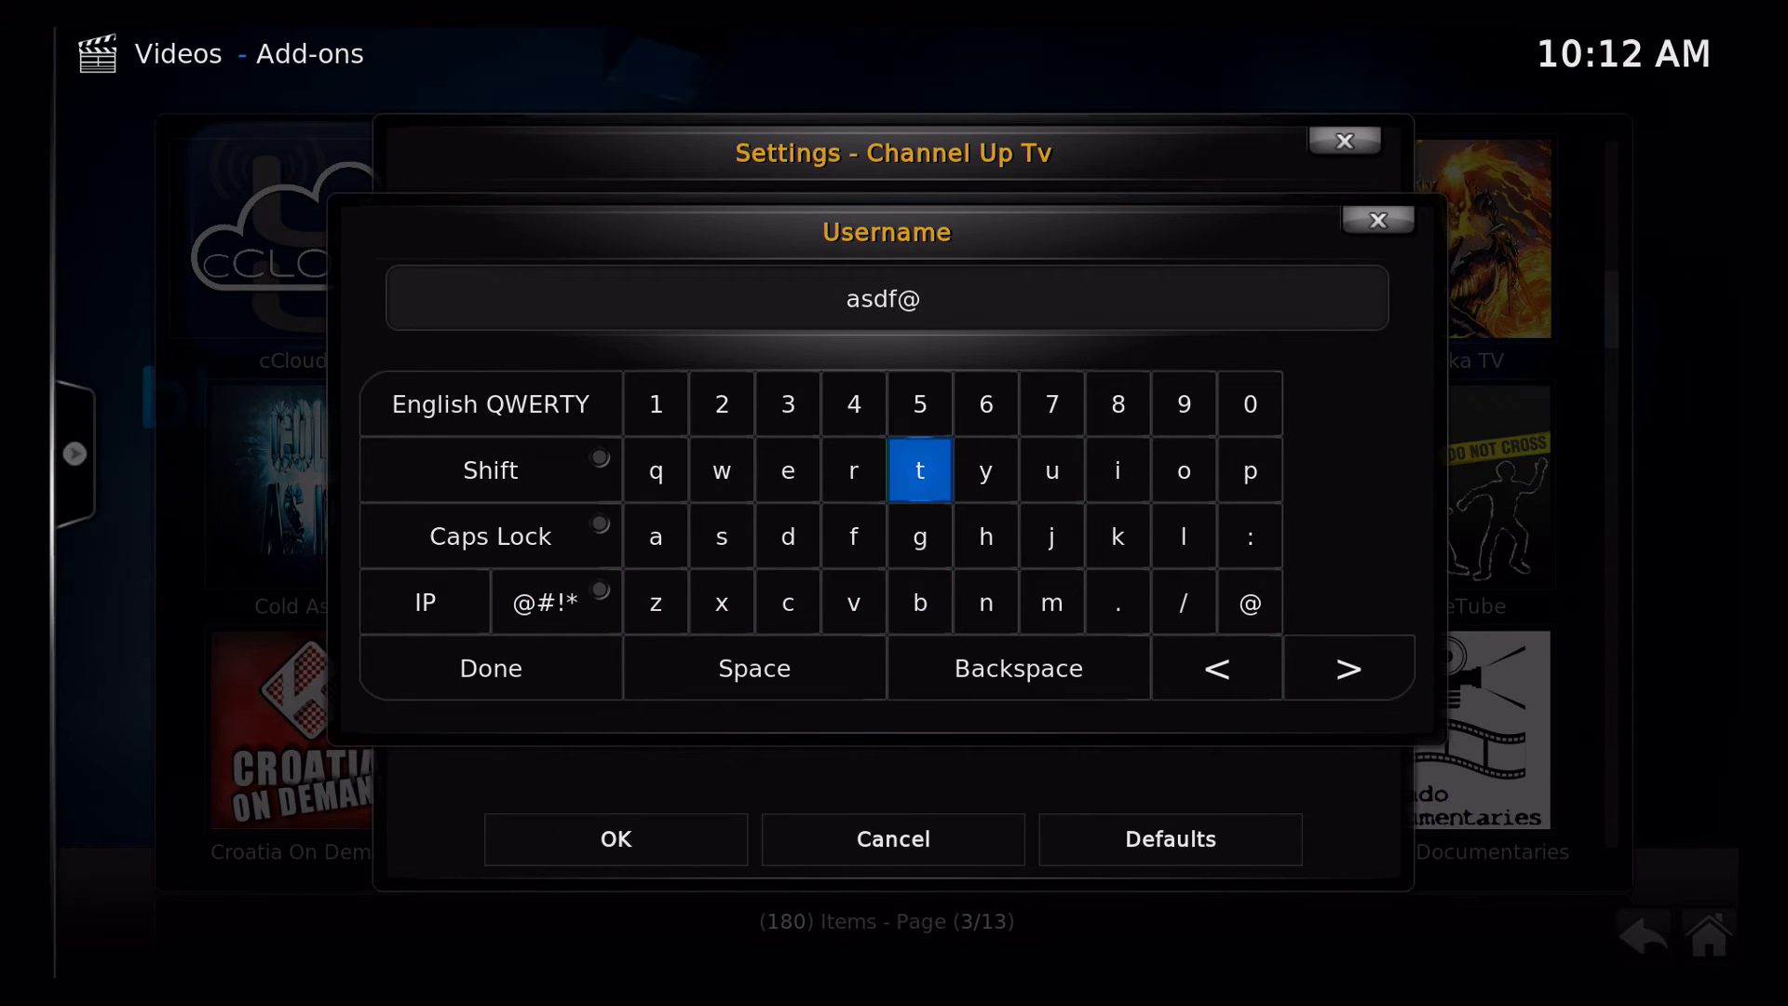
pyautogui.press('Right')
pyautogui.press('Return')
pyautogui.press('Down')
pyautogui.press('Left')
pyautogui.press('Left')
pyautogui.press('Left')
pyautogui.press('Left')
pyautogui.press('Left')
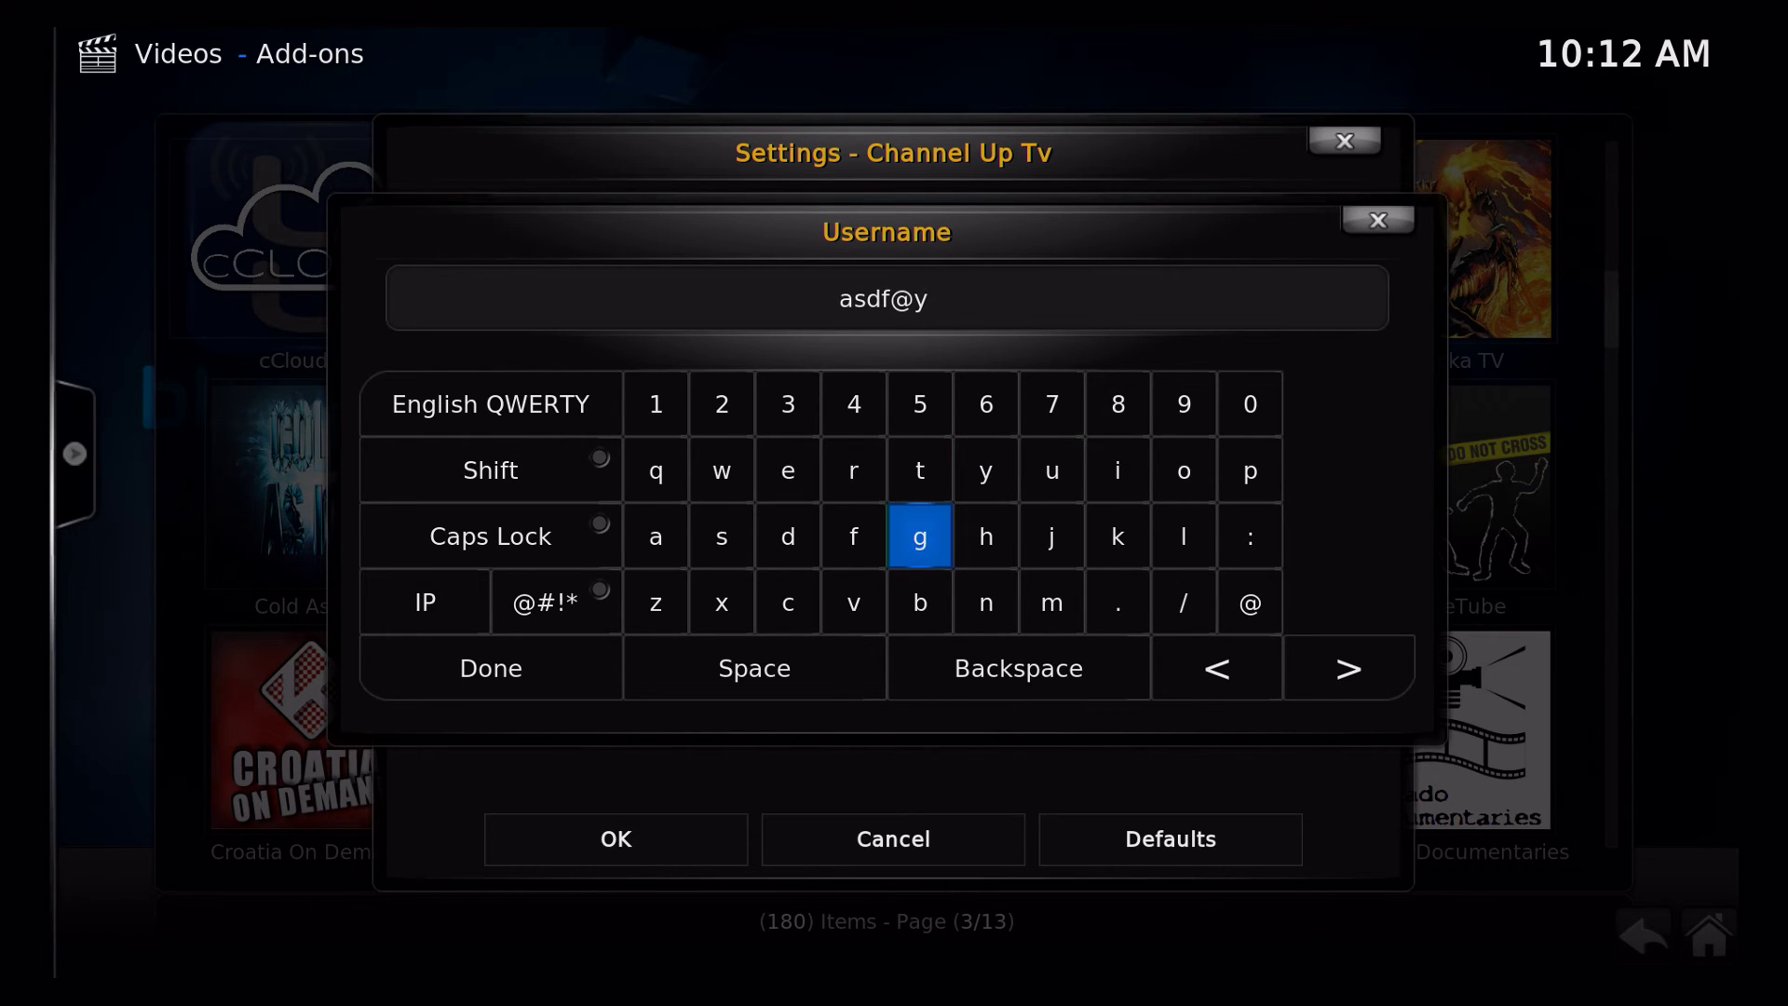
pyautogui.press('Return')
pyautogui.press('Right')
pyautogui.press('Right')
pyautogui.press('Right')
pyautogui.press('Right')
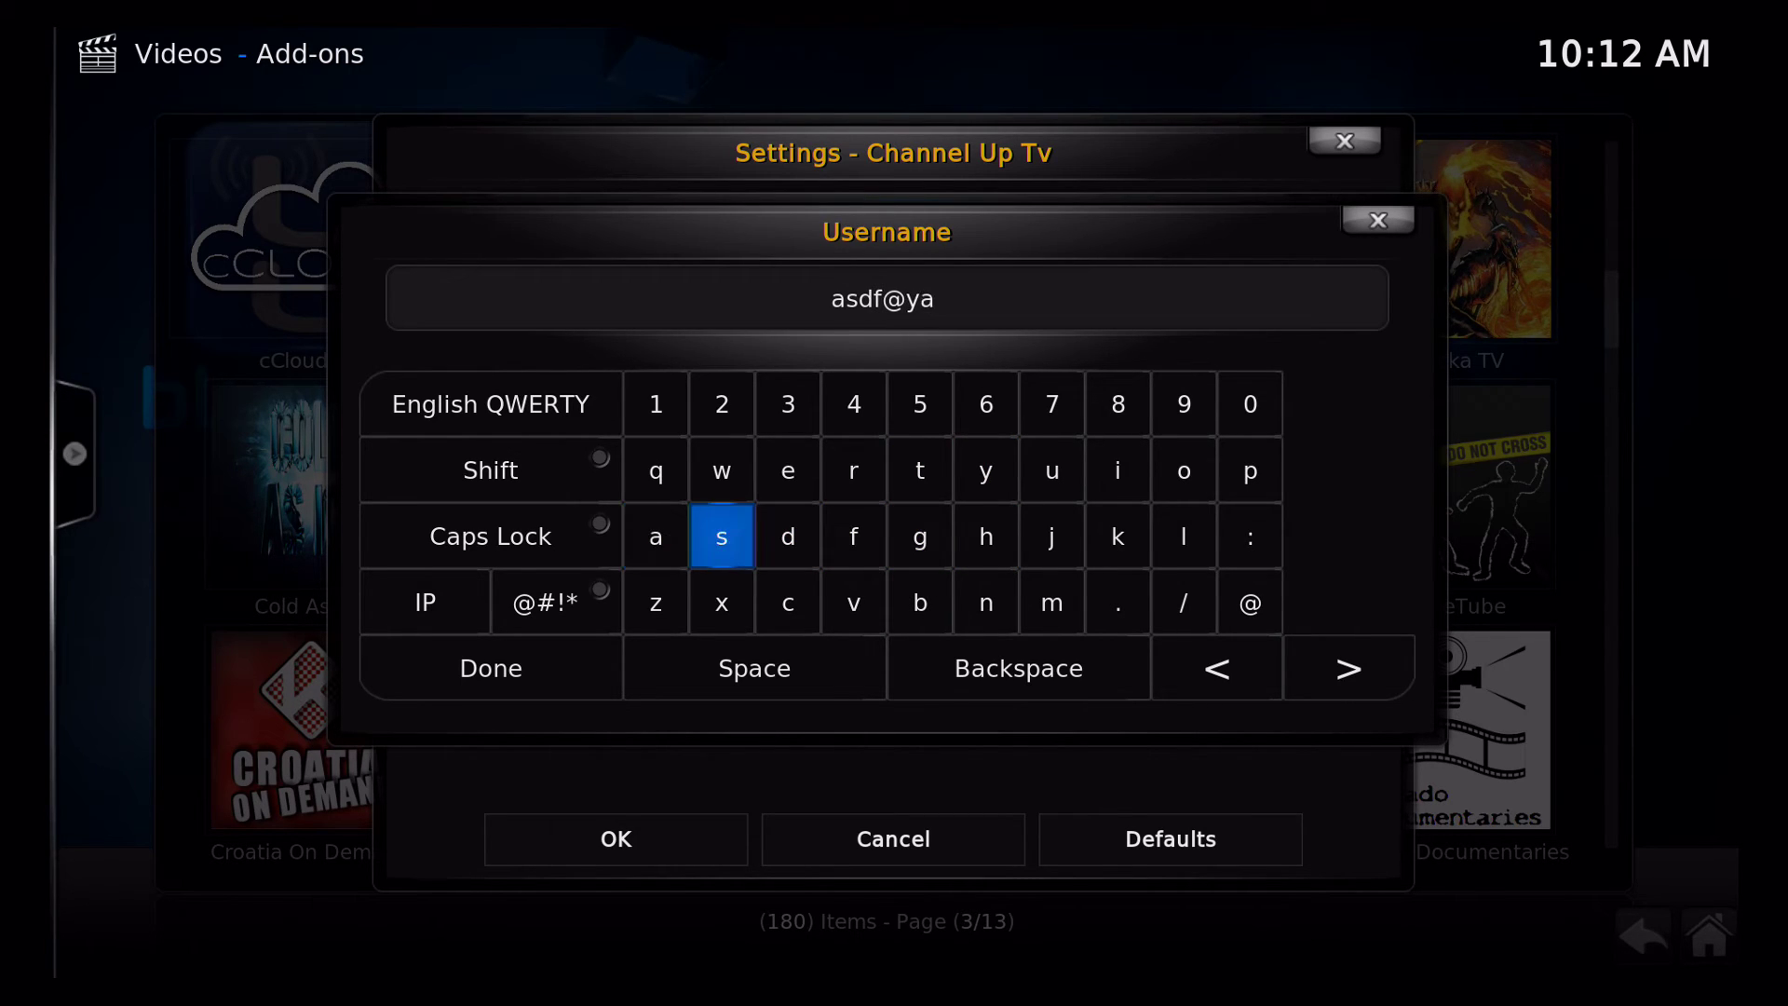
pyautogui.press('Right')
pyautogui.press('Return')
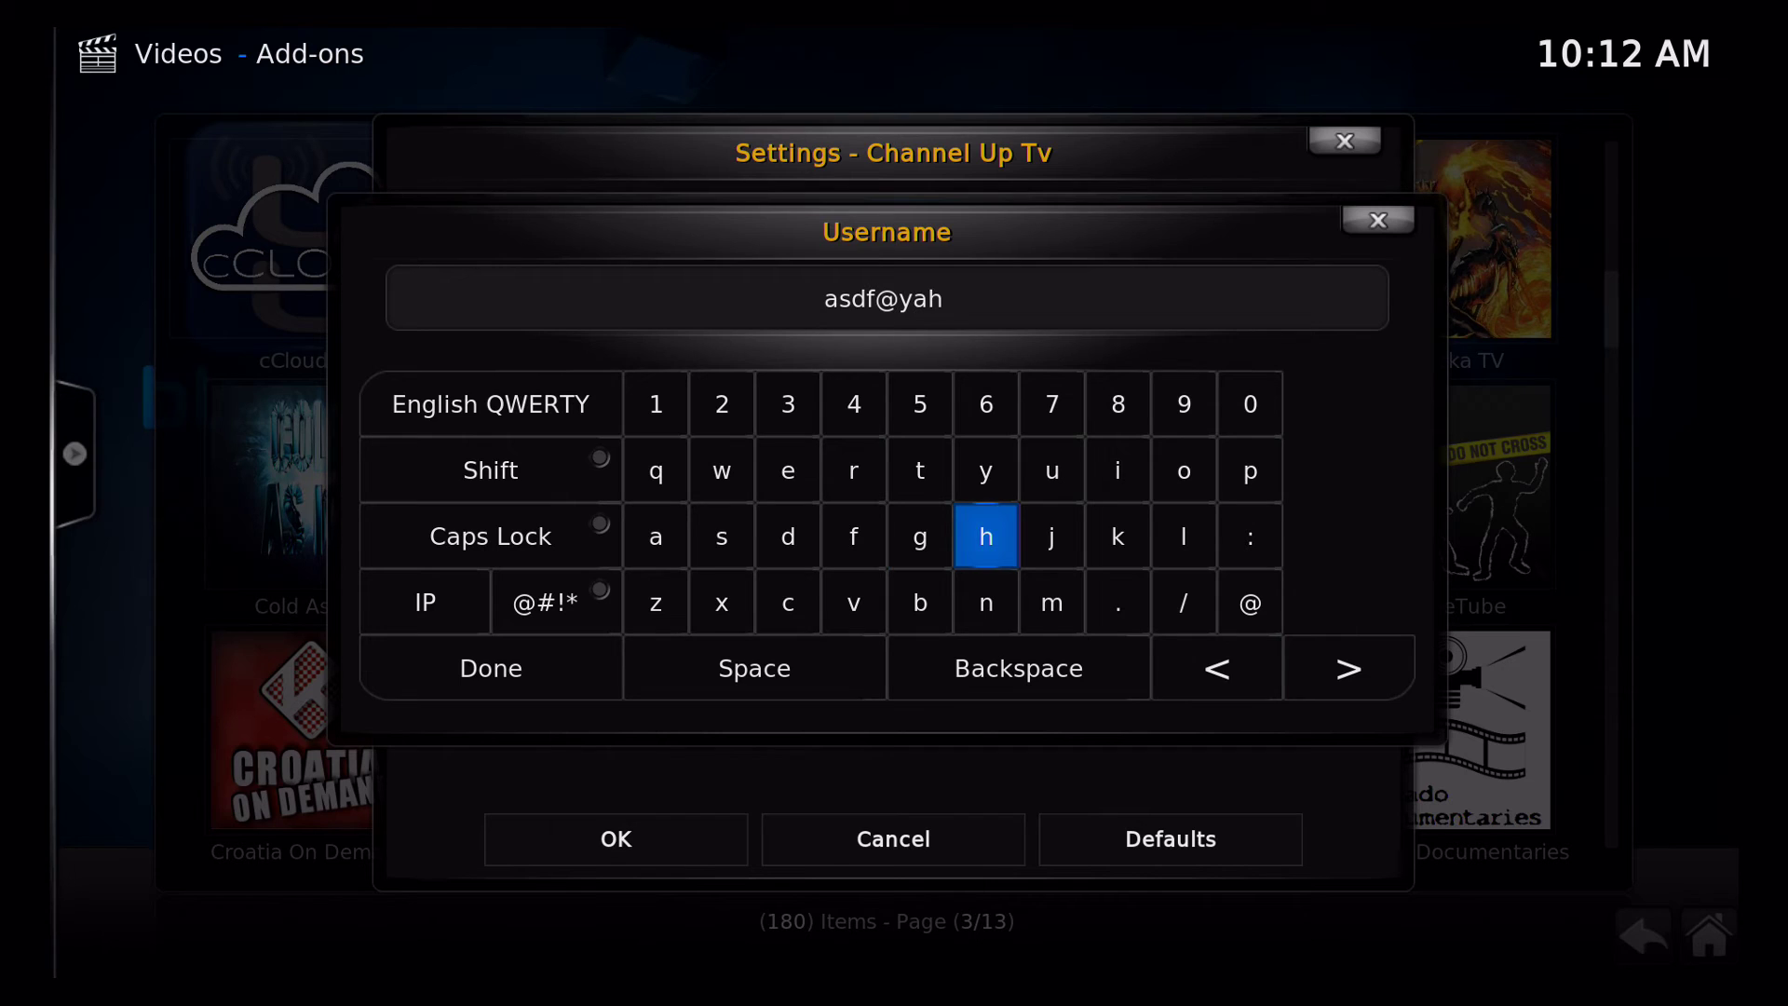
pyautogui.press('Up')
pyautogui.press('Right')
pyautogui.press('Right')
pyautogui.press('Right')
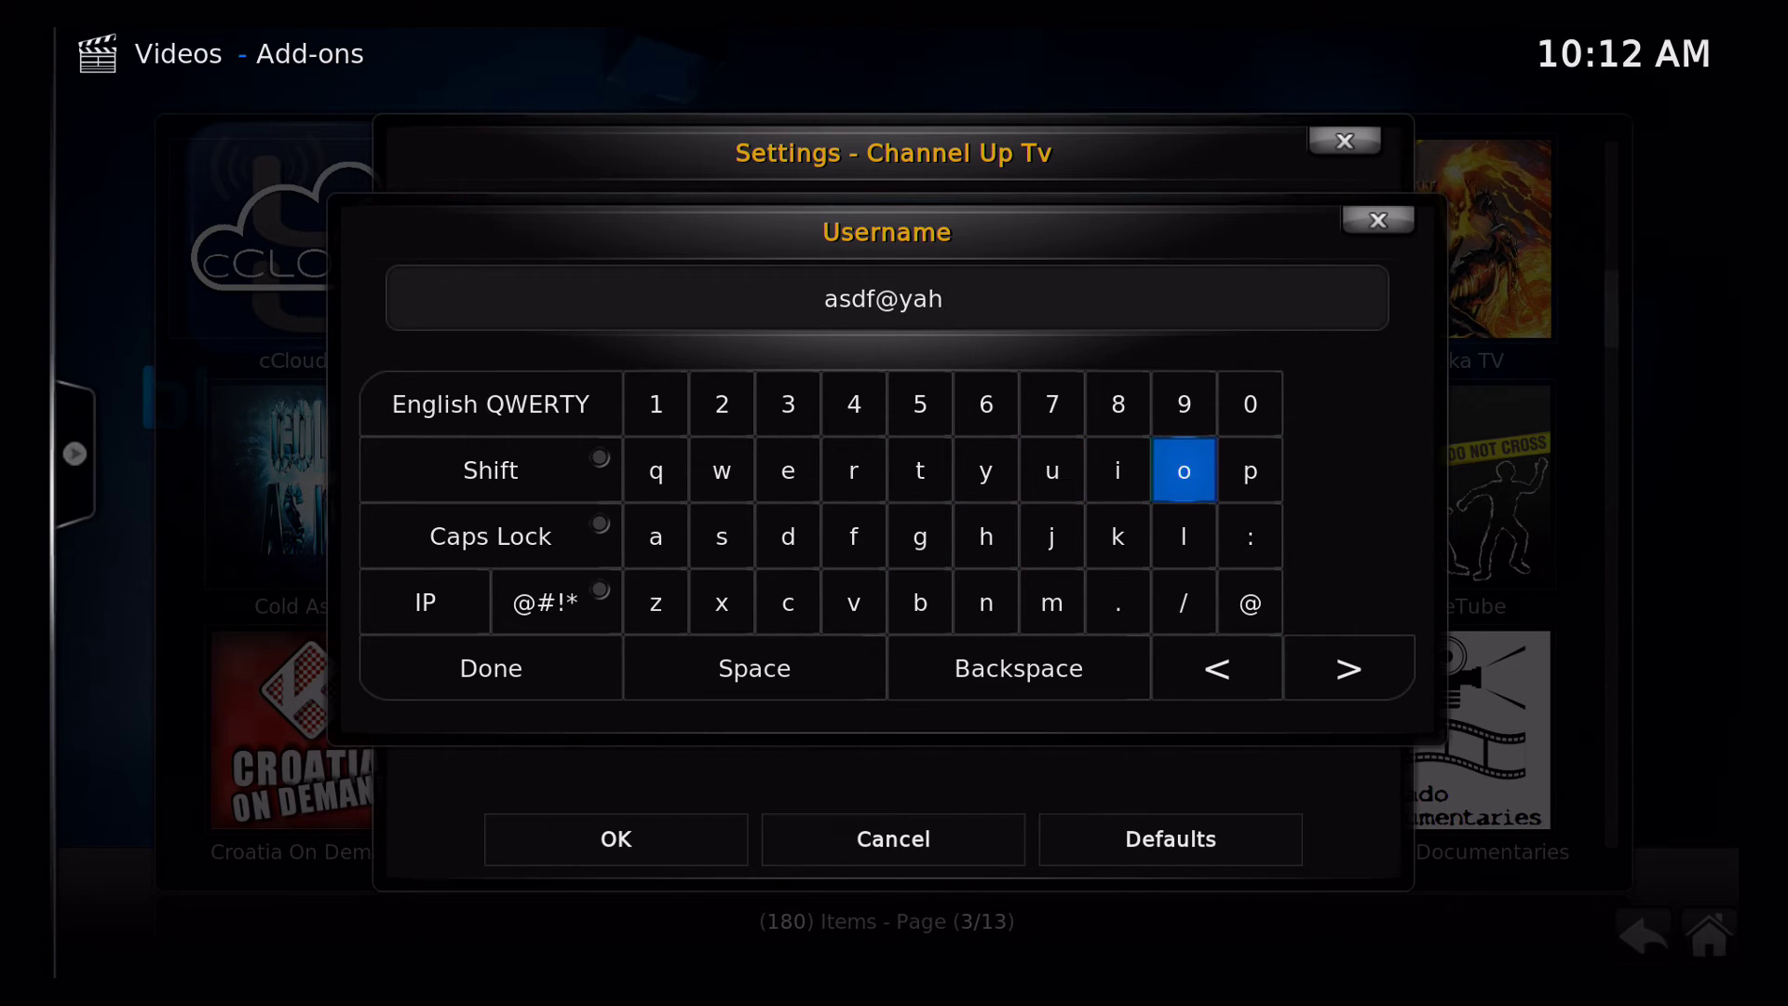
pyautogui.press('Return')
pyautogui.press('Return')
pyautogui.press('Down')
pyautogui.press('Down')
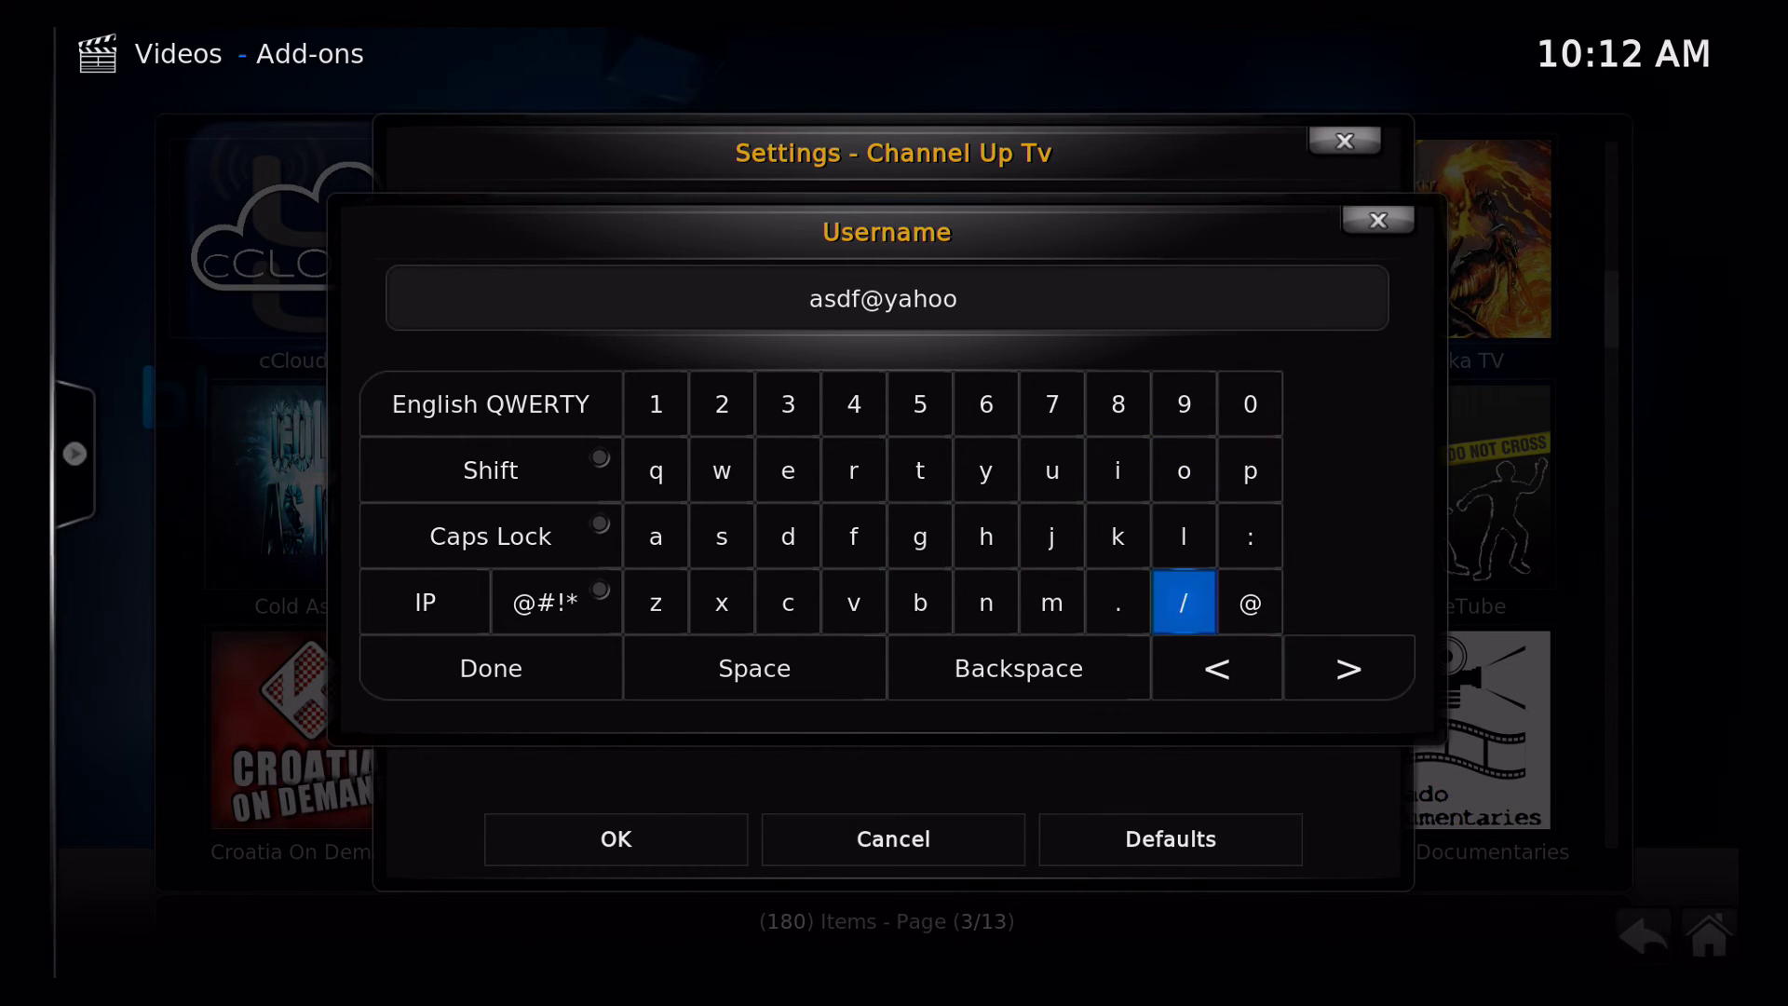
pyautogui.press('Left')
pyautogui.press('Return')
# Finish the address with the 'com' ending and confirm the Username with Done
pyautogui.press('Left')
pyautogui.press('Left')
pyautogui.press('Left')
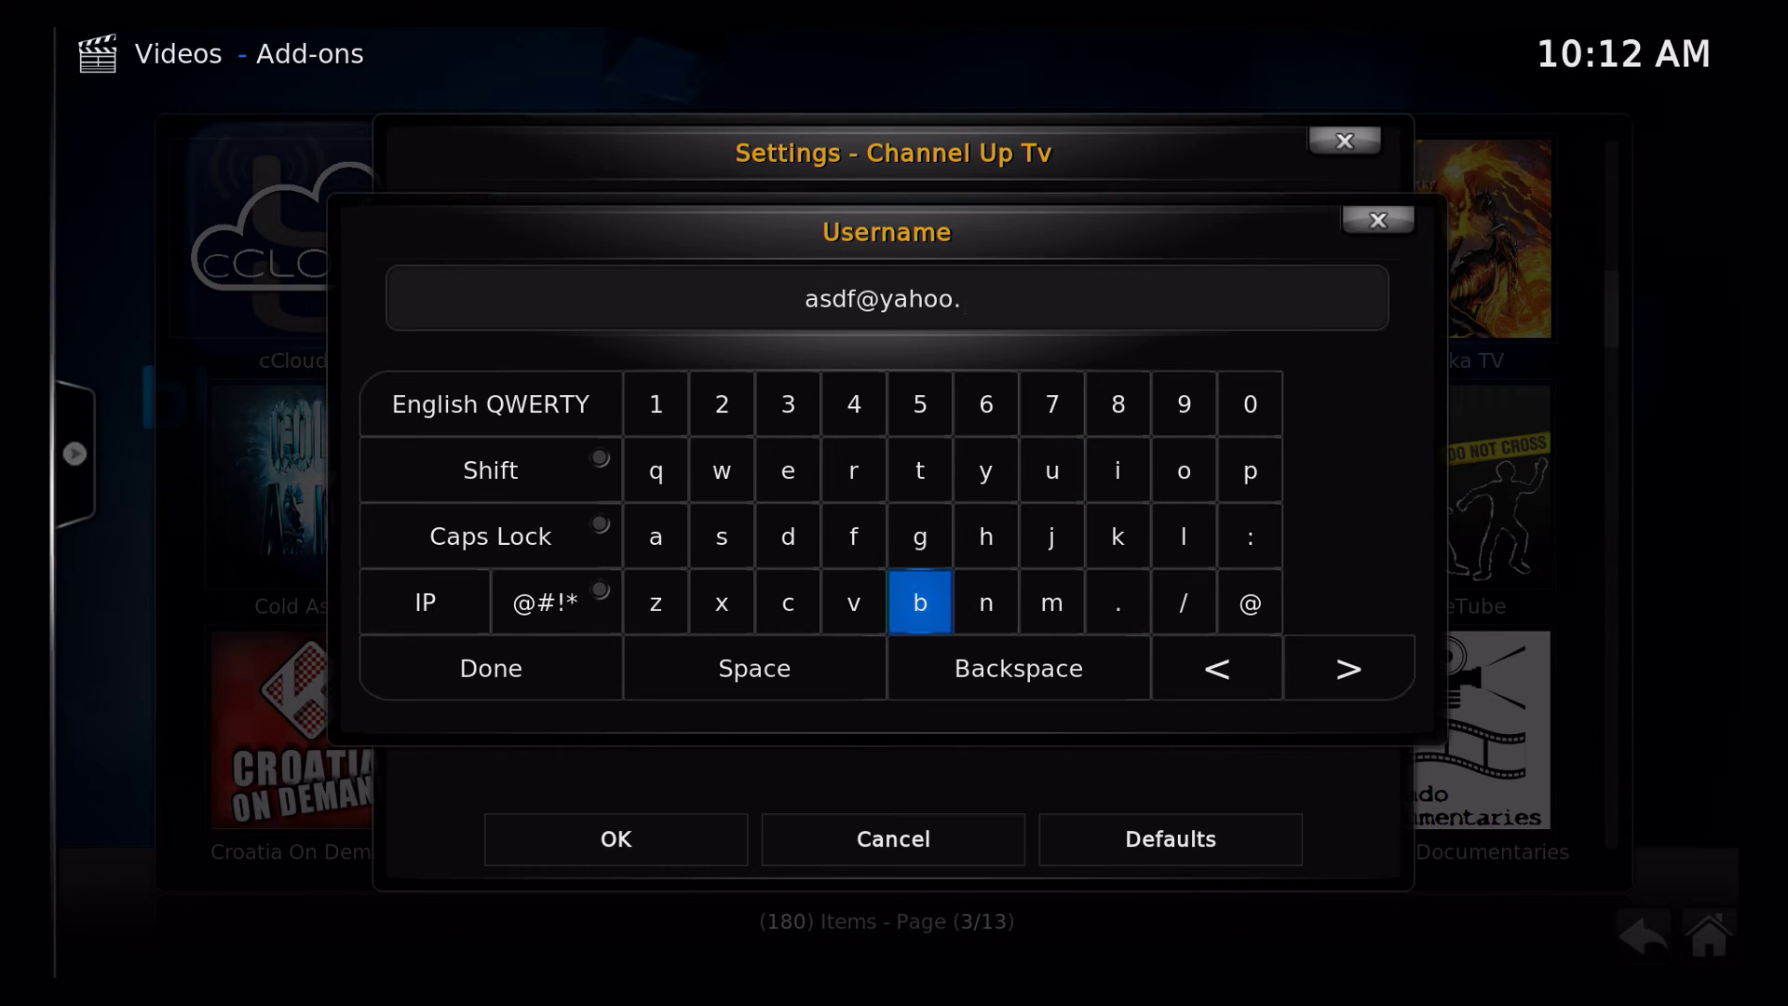
pyautogui.press('Left')
pyautogui.press('Left')
pyautogui.press('Return')
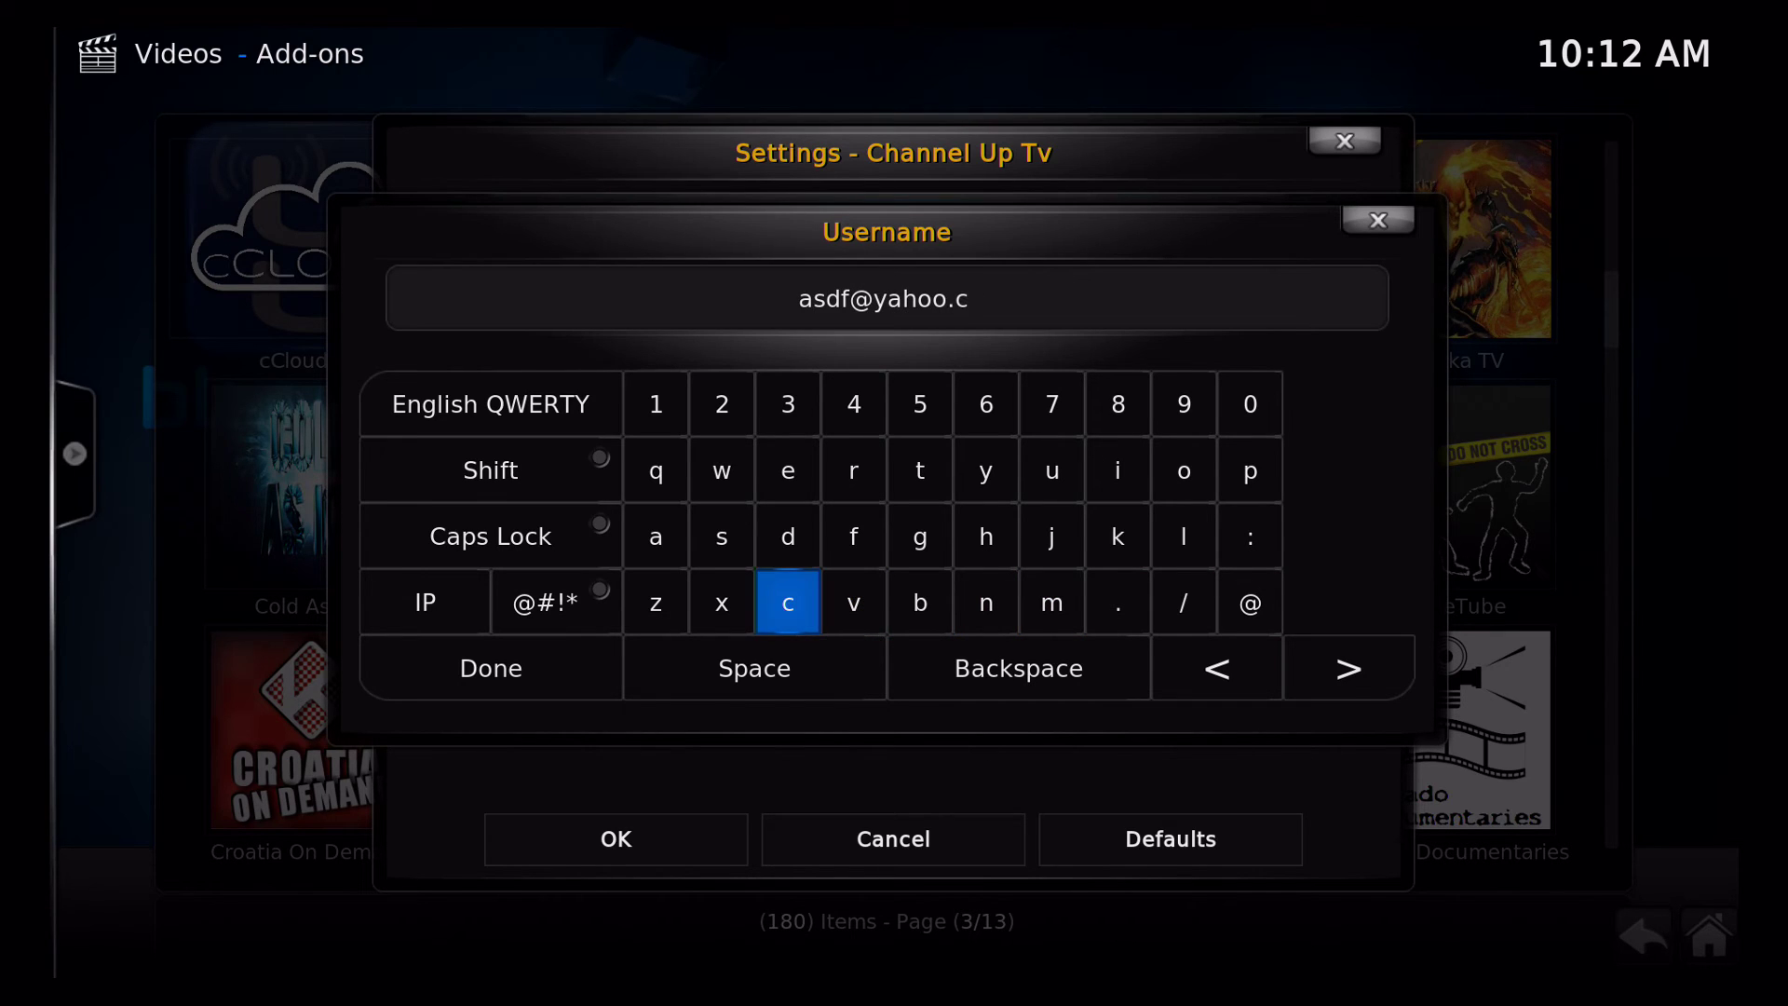
pyautogui.press('Down')
pyautogui.press('Right')
pyautogui.press('Right')
pyautogui.press('Down')
pyautogui.press('Down')
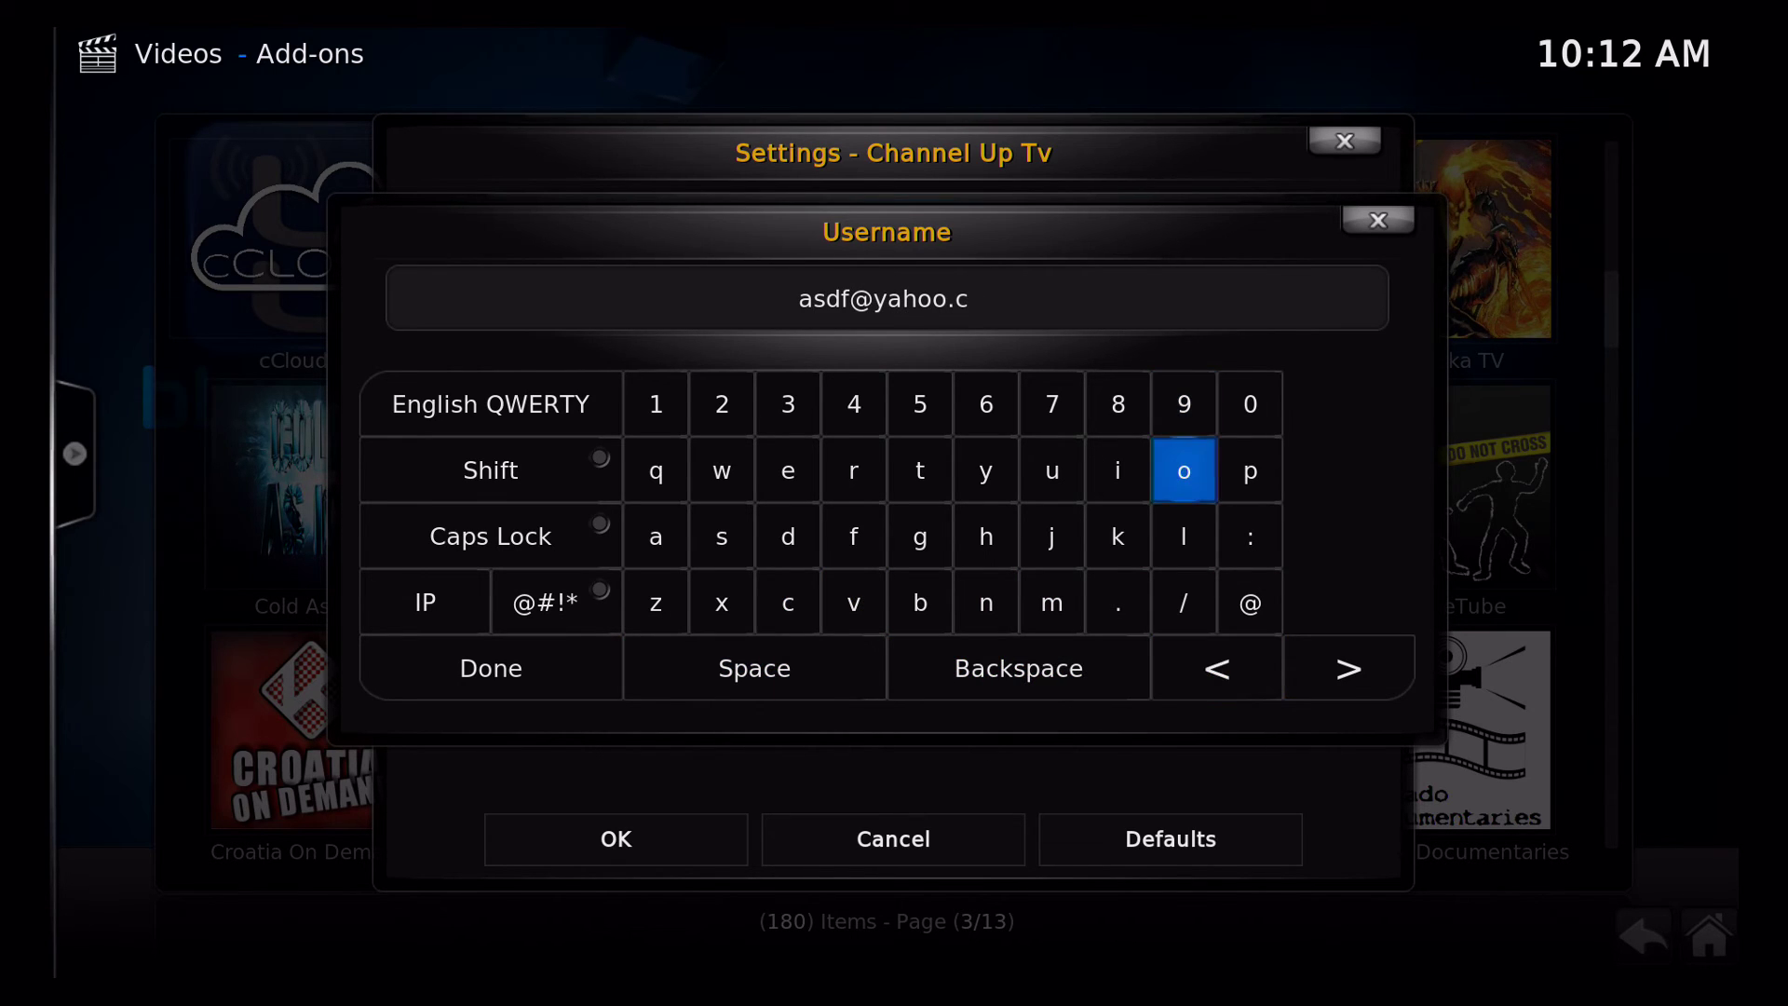
pyautogui.press('Return')
pyautogui.press('Up')
pyautogui.press('Up')
pyautogui.press('Left')
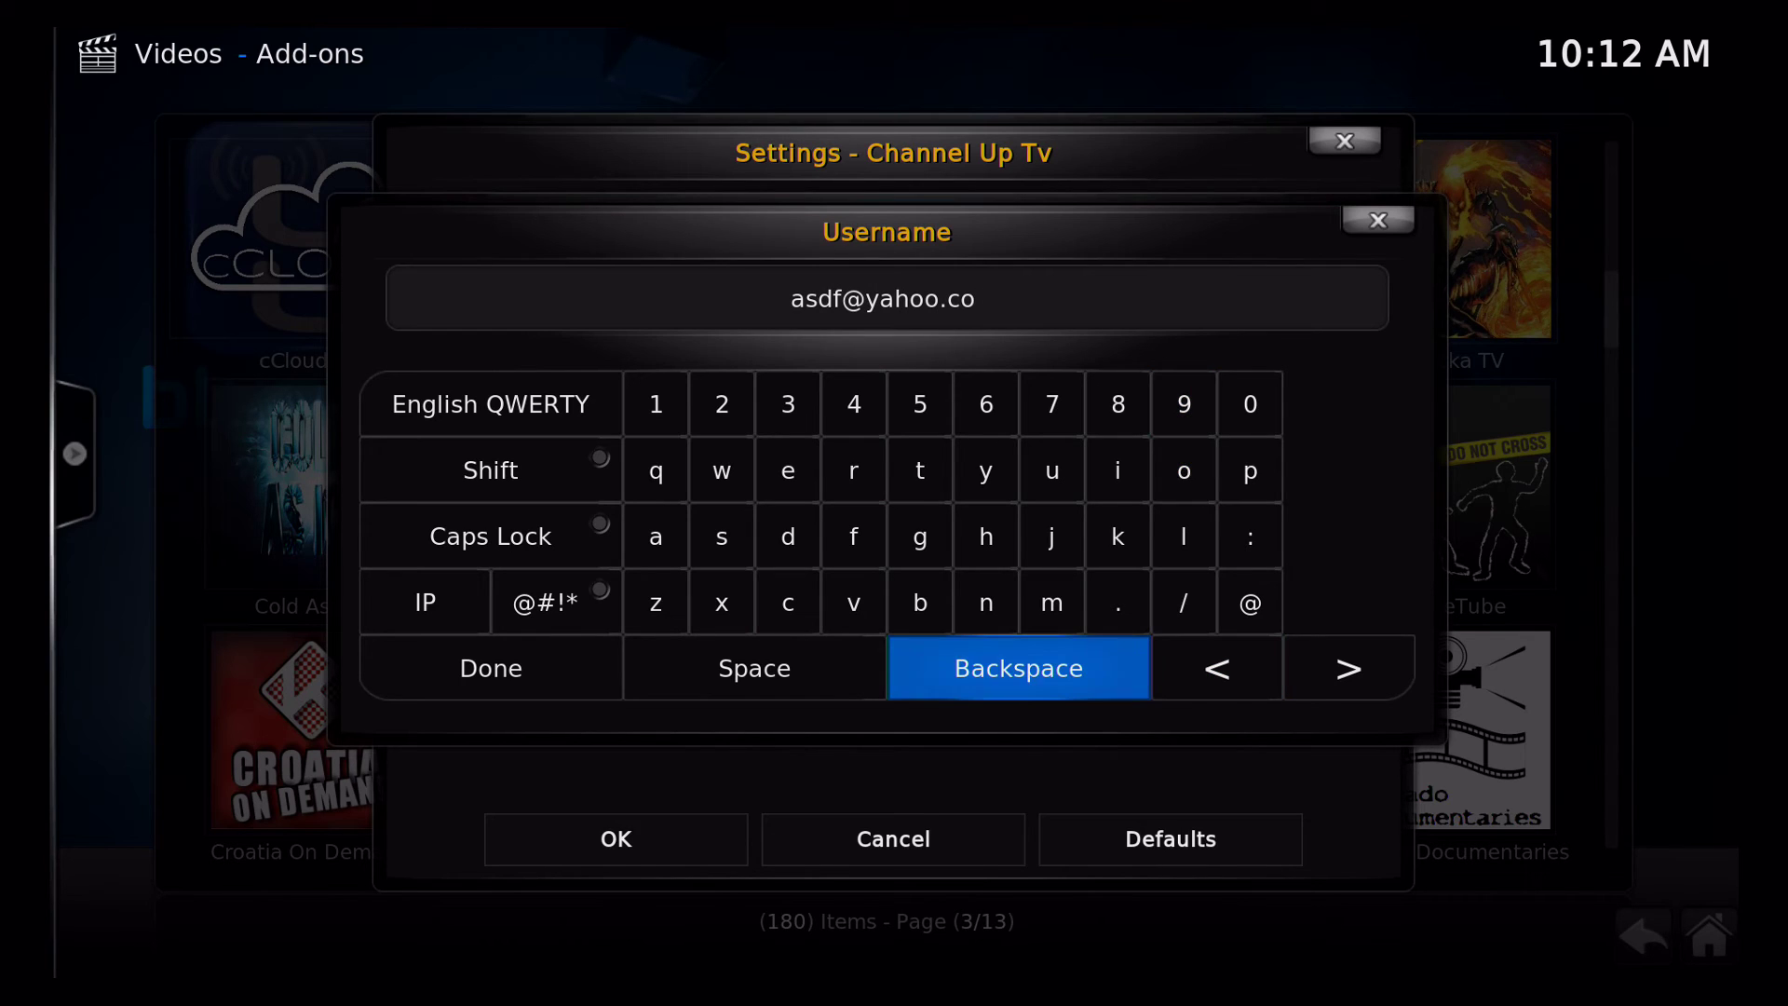
pyautogui.press('Up')
pyautogui.press('Right')
pyautogui.press('Return')
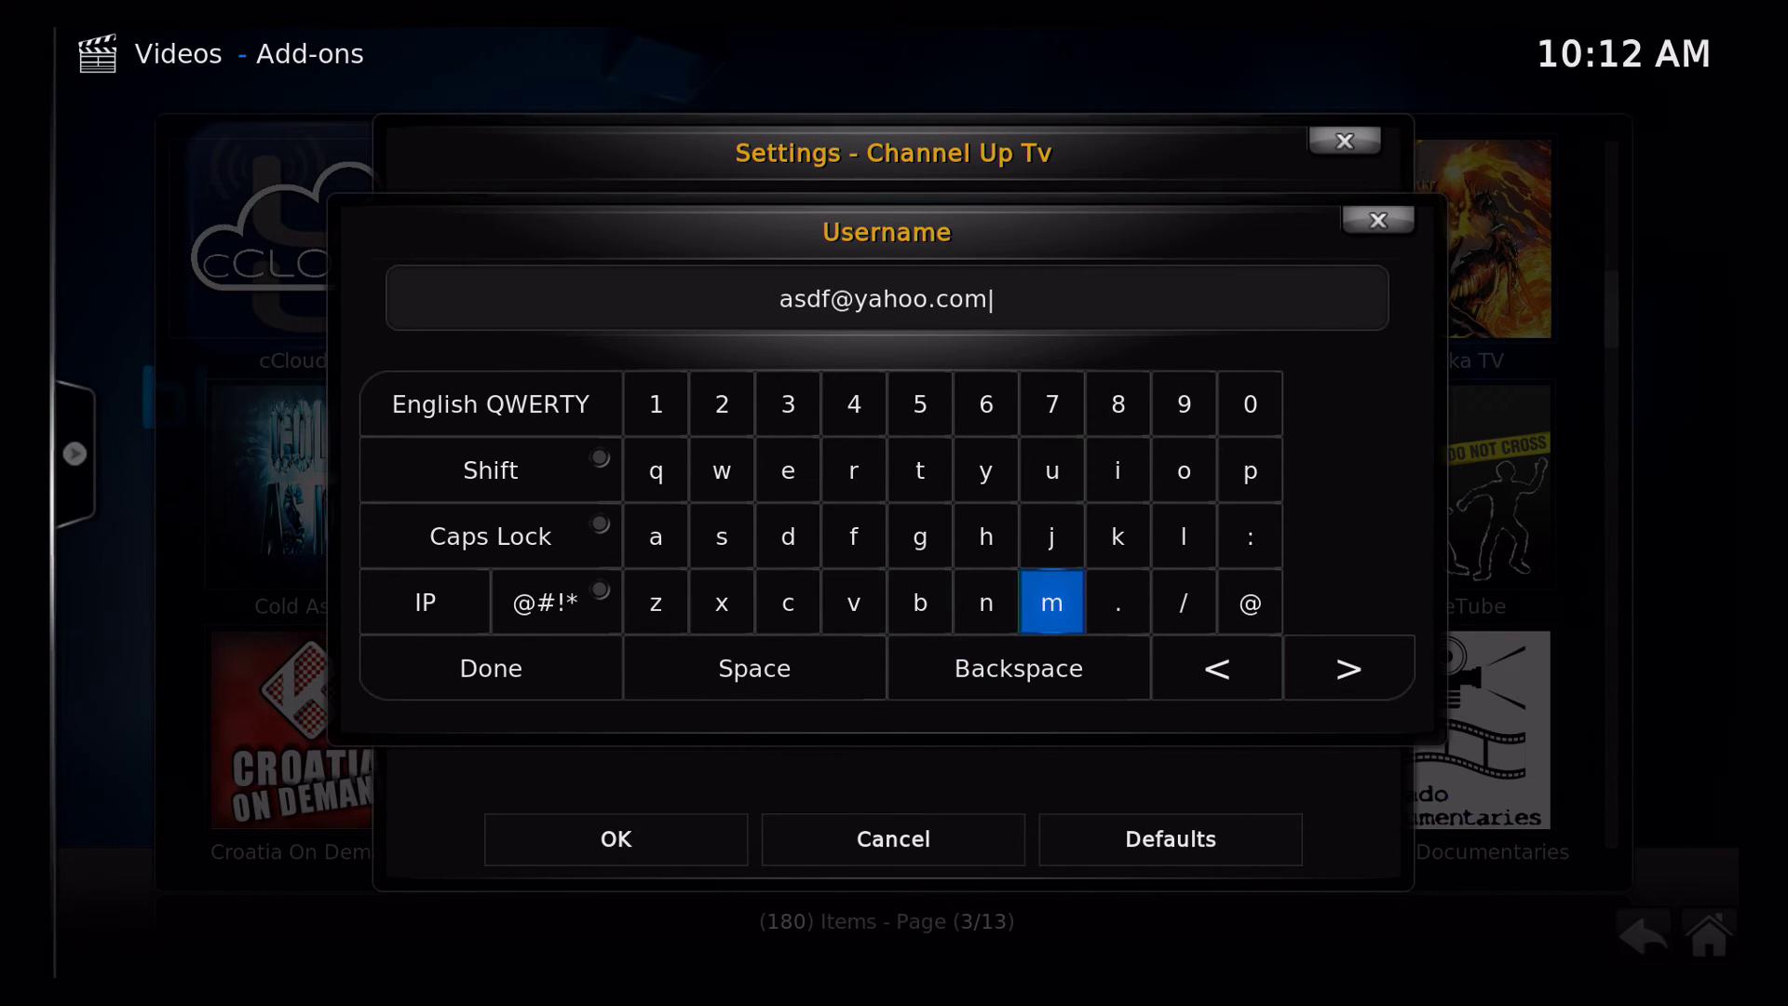
pyautogui.press('Down')
pyautogui.press('Left')
pyautogui.press('Left')
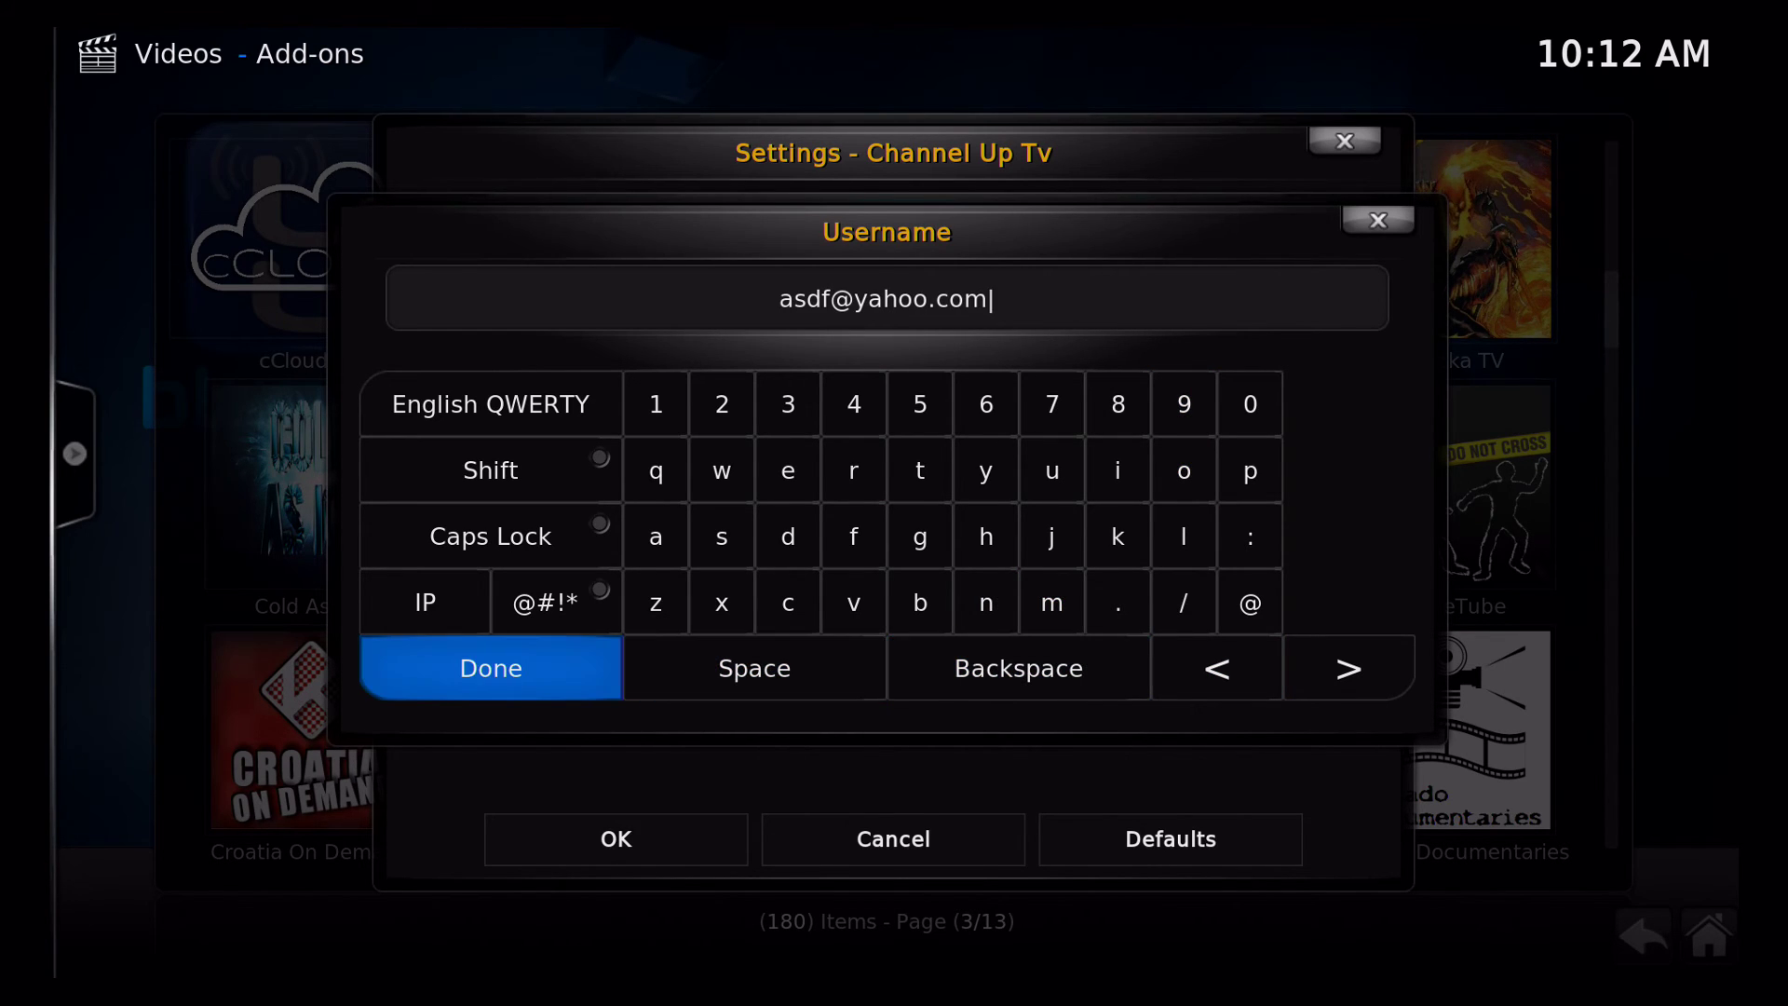
pyautogui.press('Return')
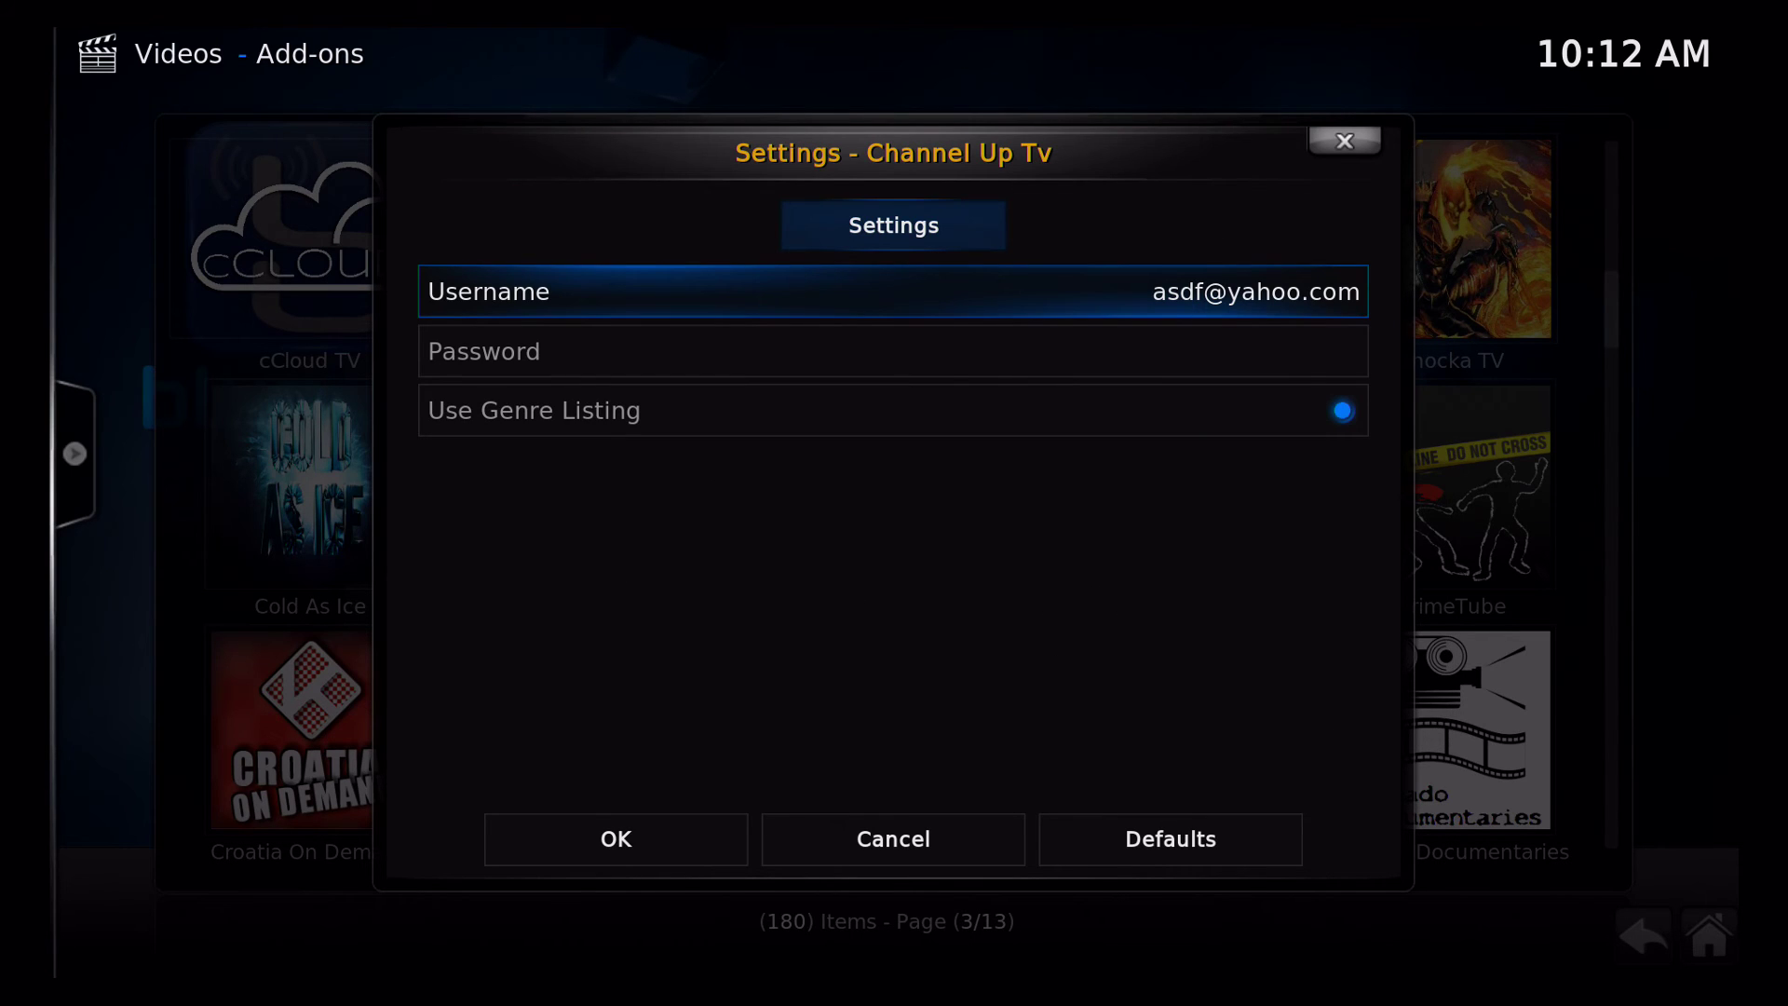
# Set the Password field to the four-digit numeric password and confirm it
pyautogui.press('Down')
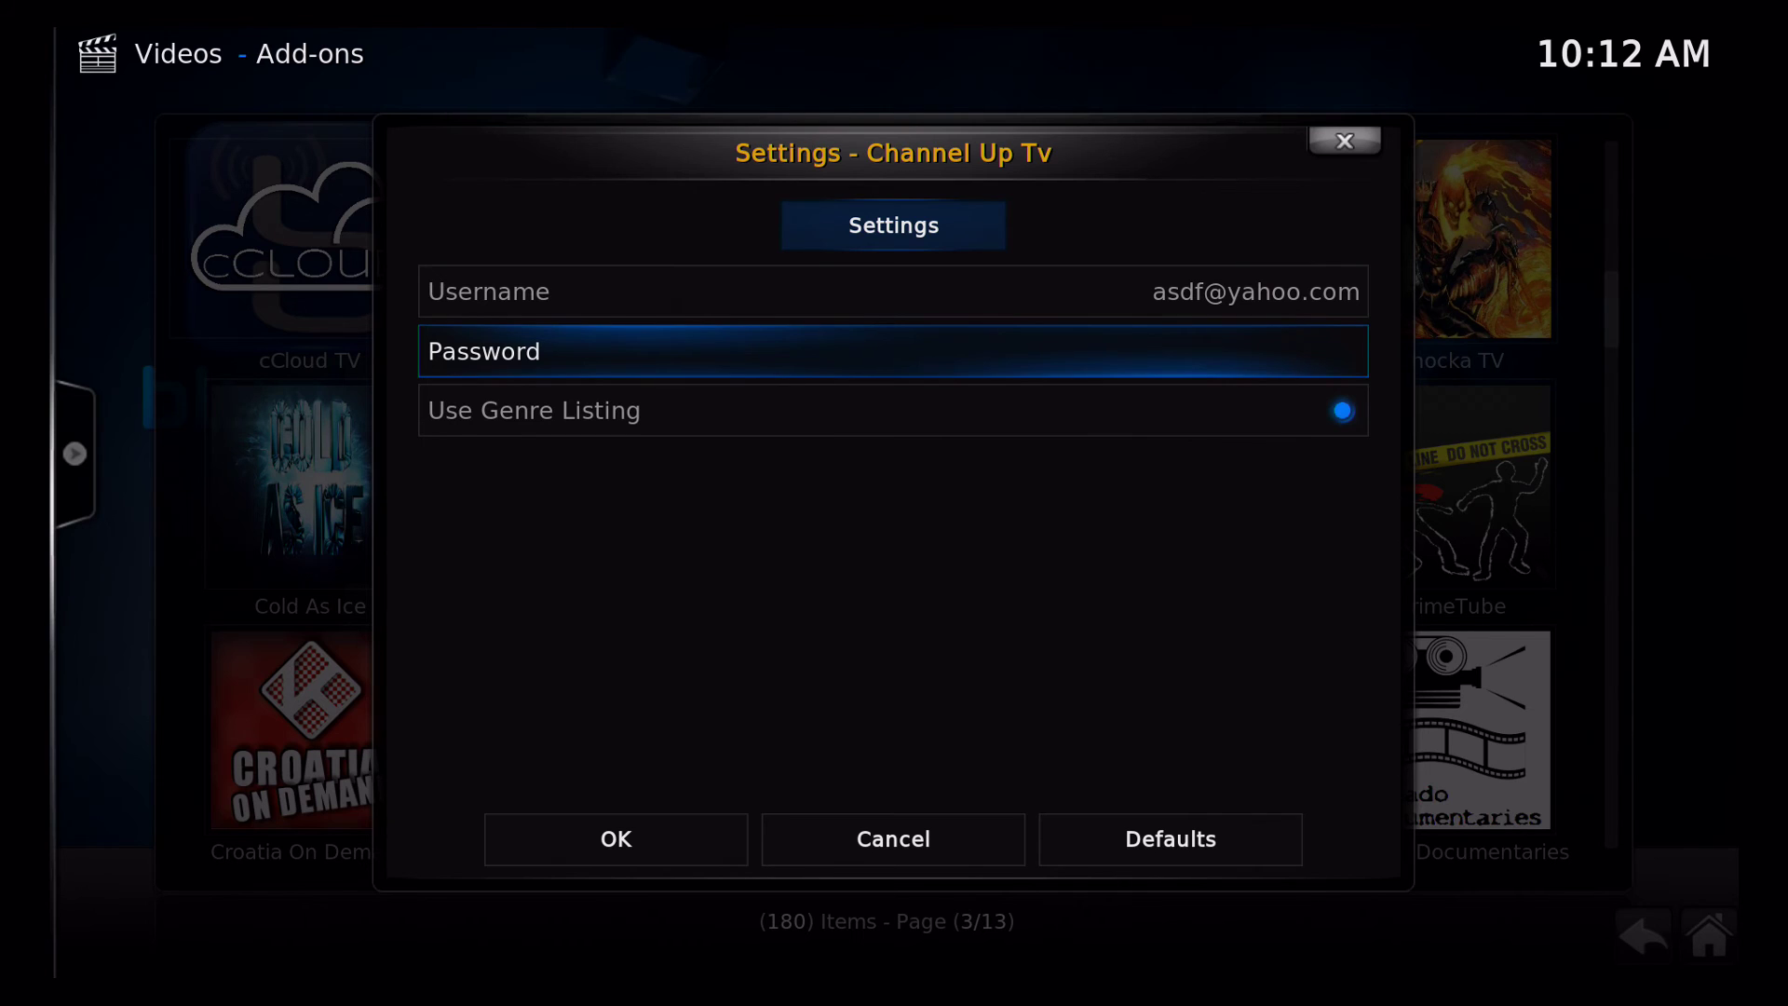
pyautogui.press('Return')
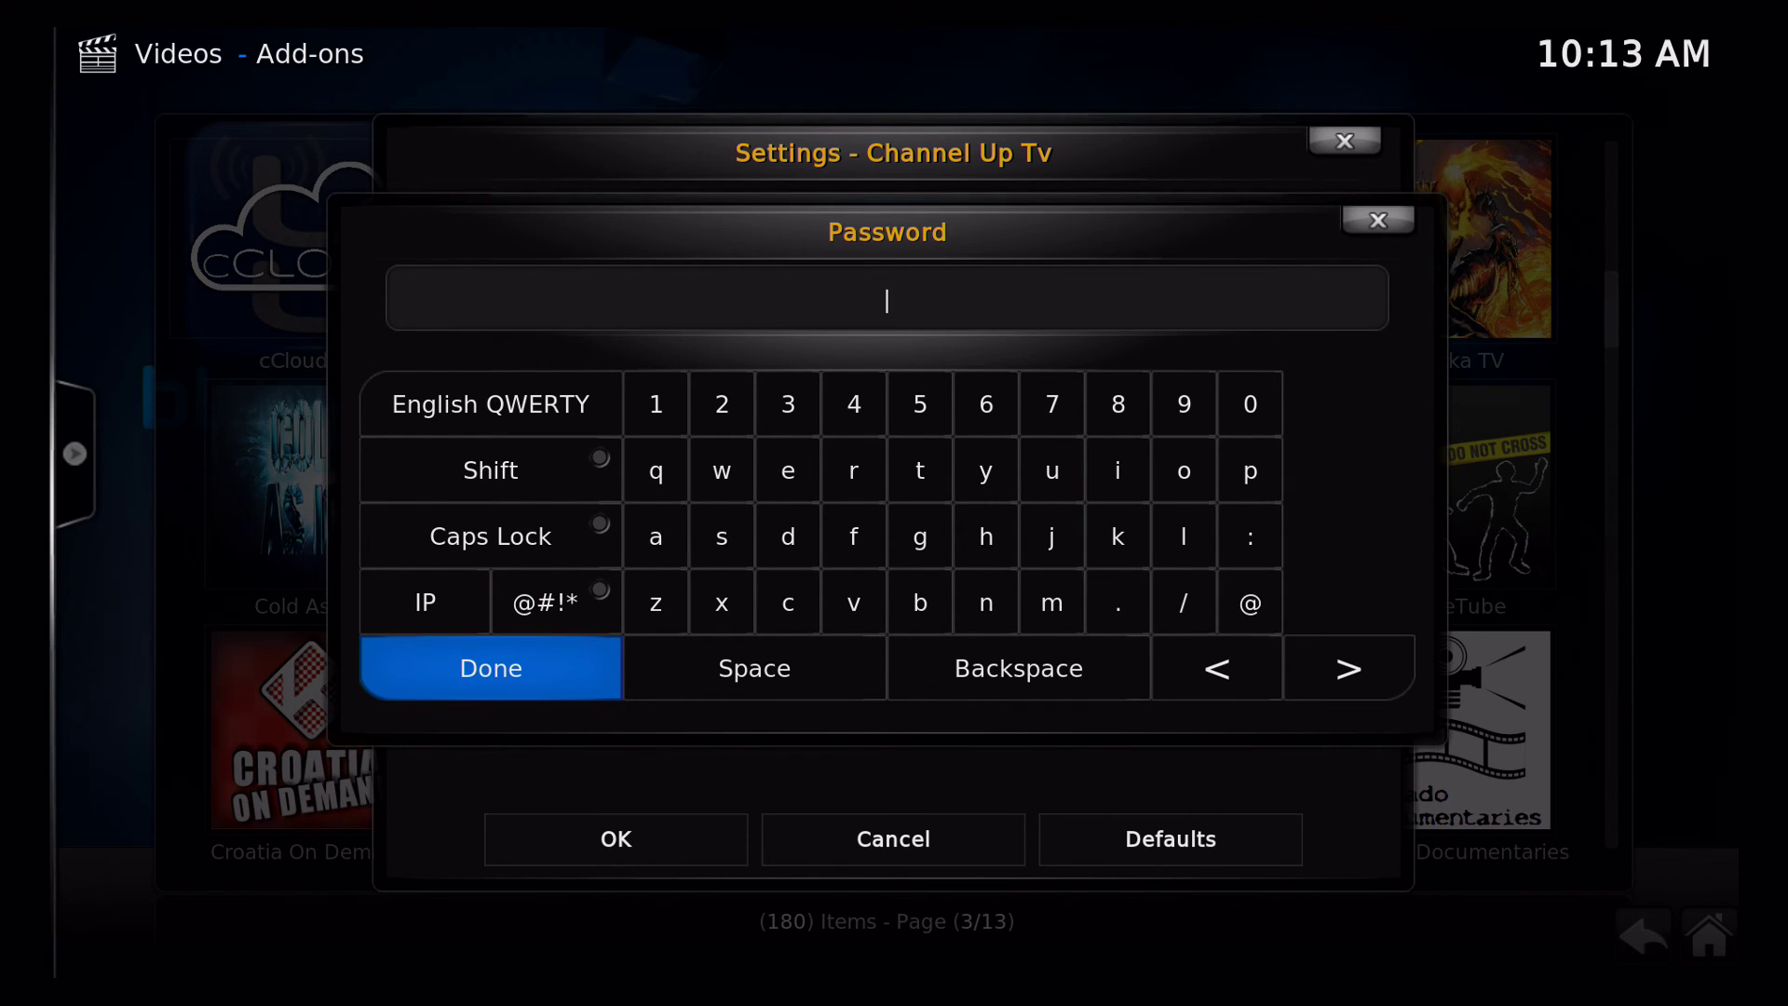
pyautogui.write('1234')
pyautogui.press('Return')
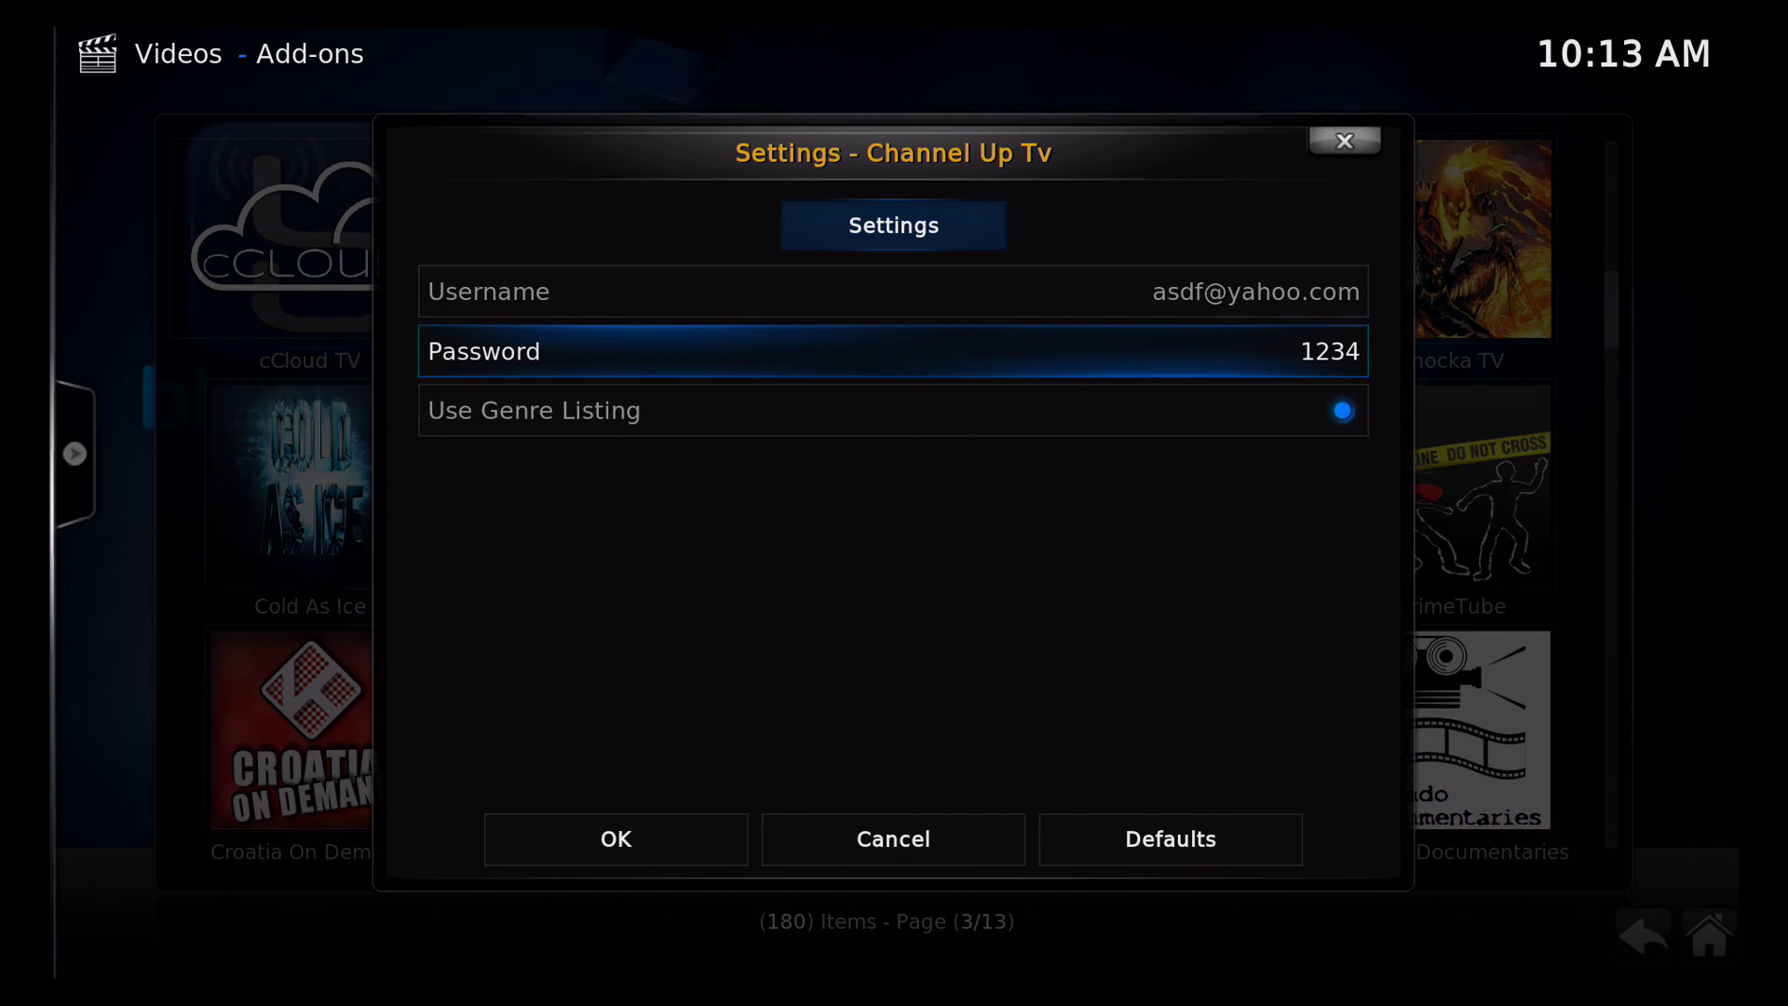
pyautogui.press('Down')
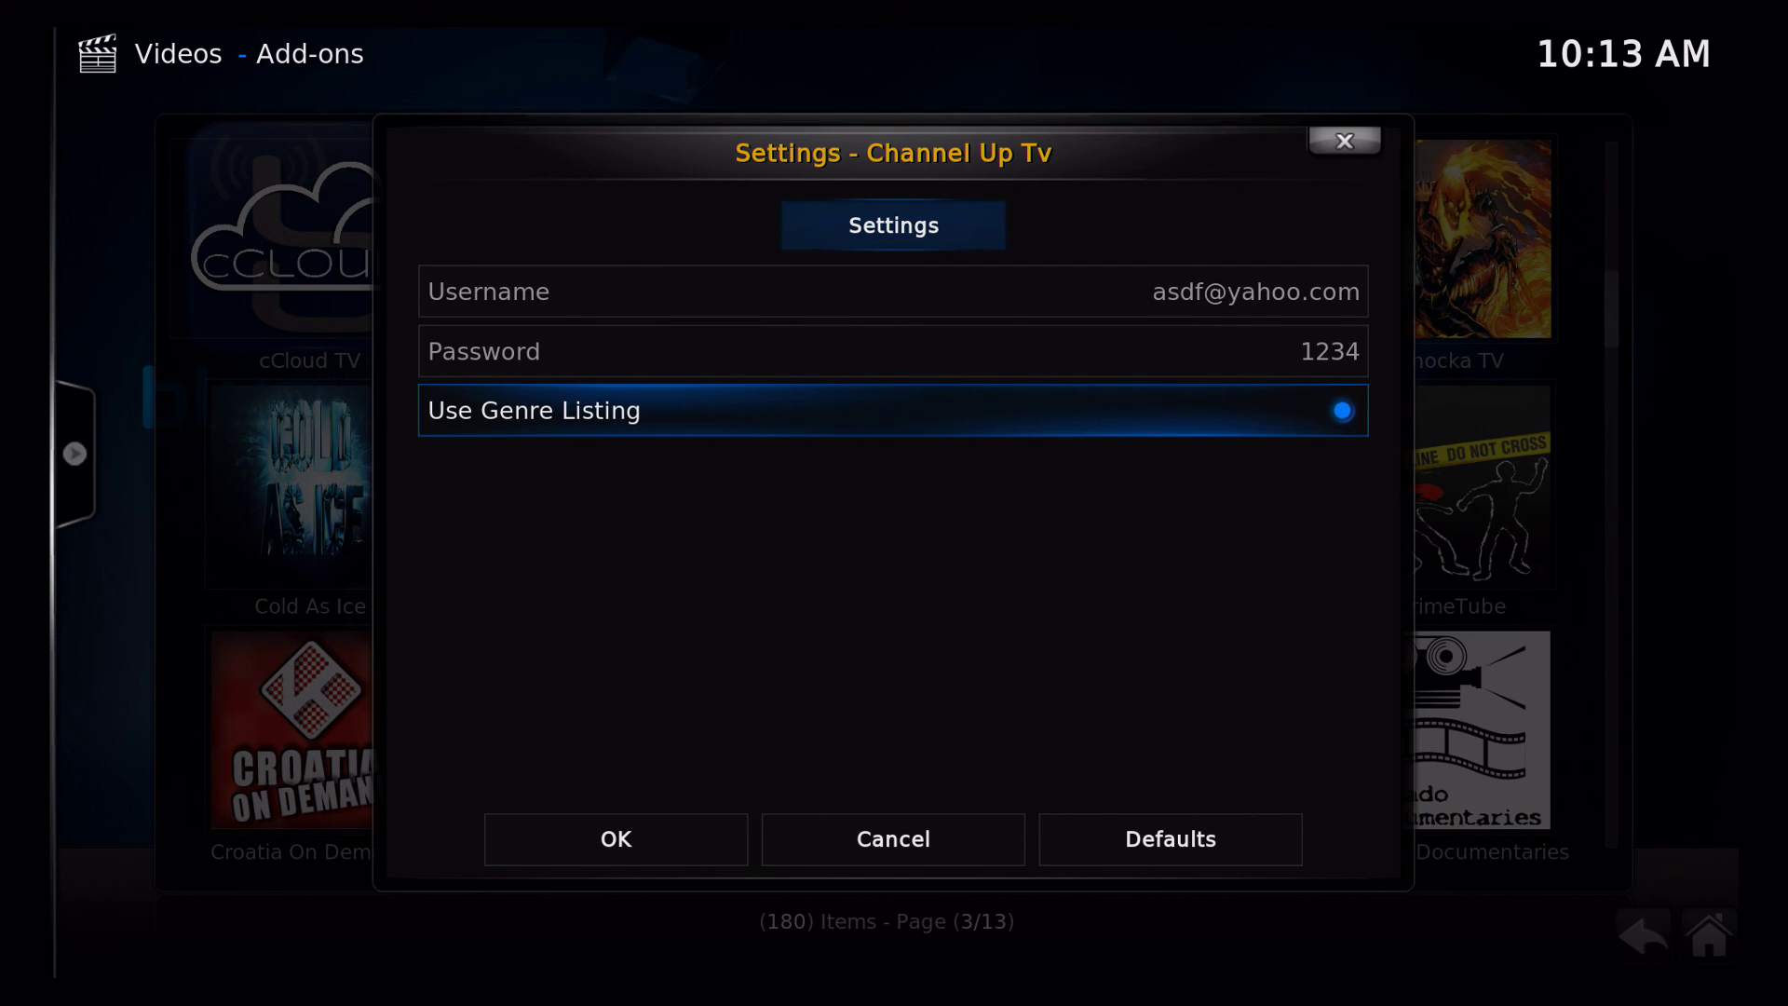
# Confirm the Channel Up Tv settings with OK and return to the bluebox home screen
pyautogui.press('Down')
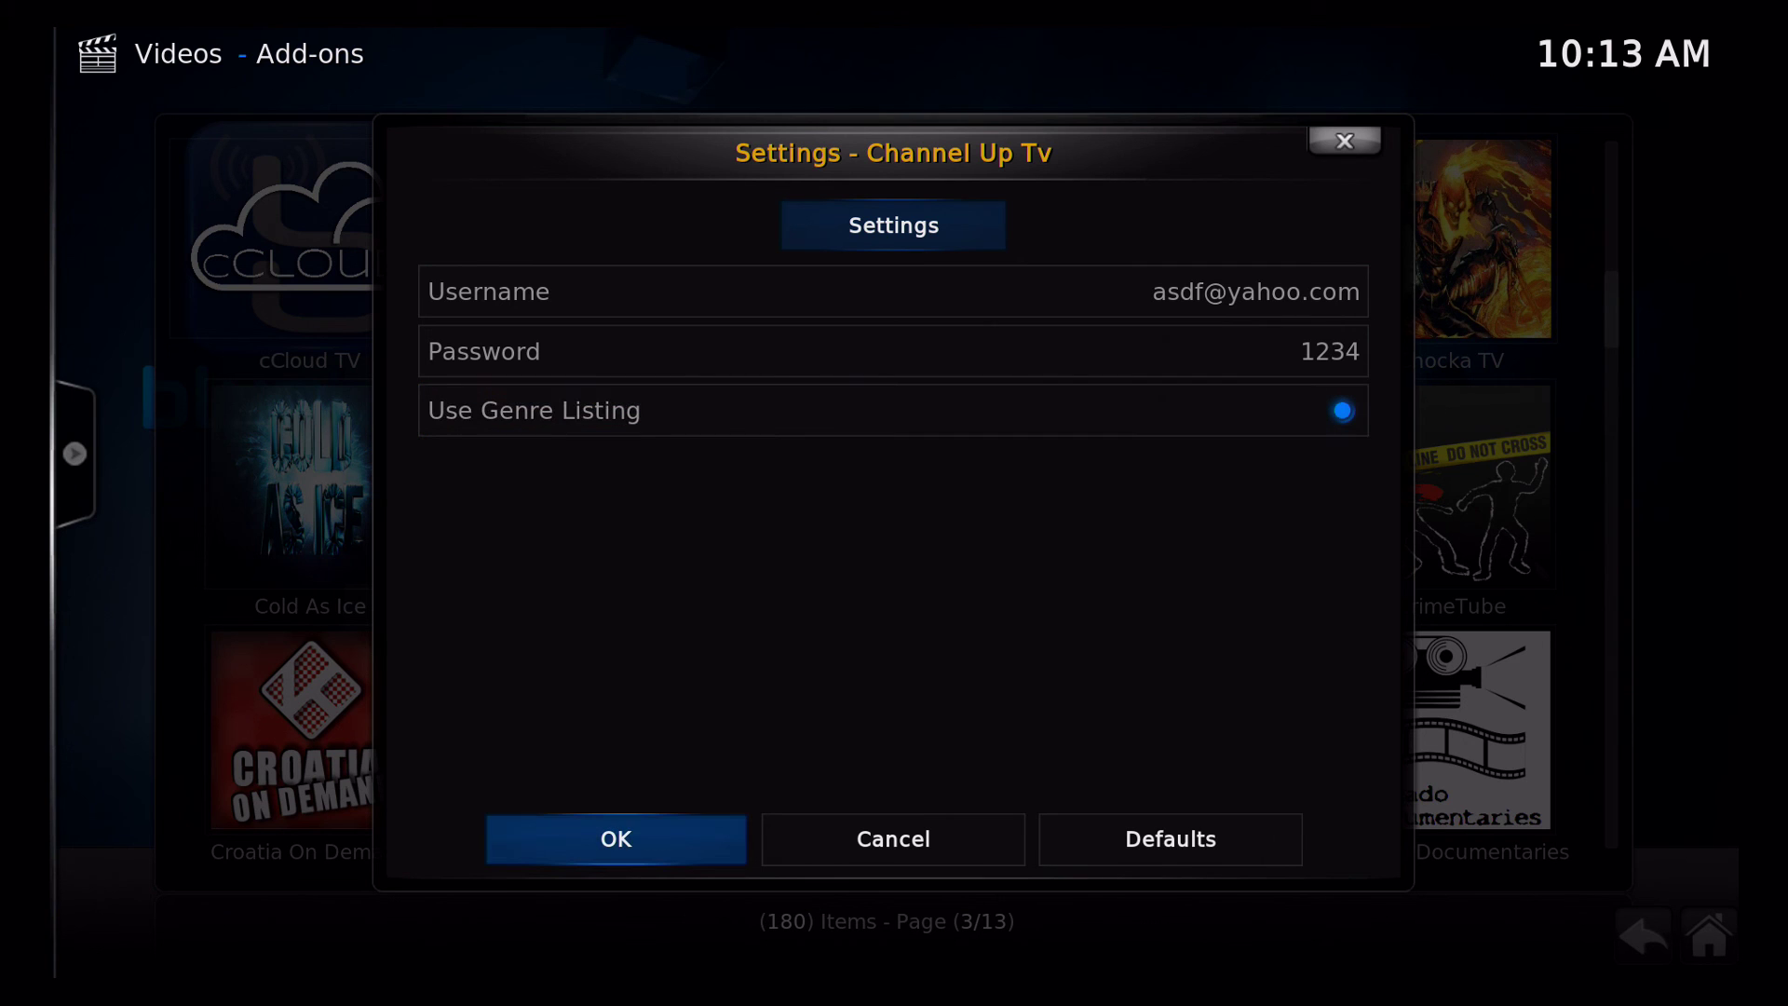
pyautogui.press('Return')
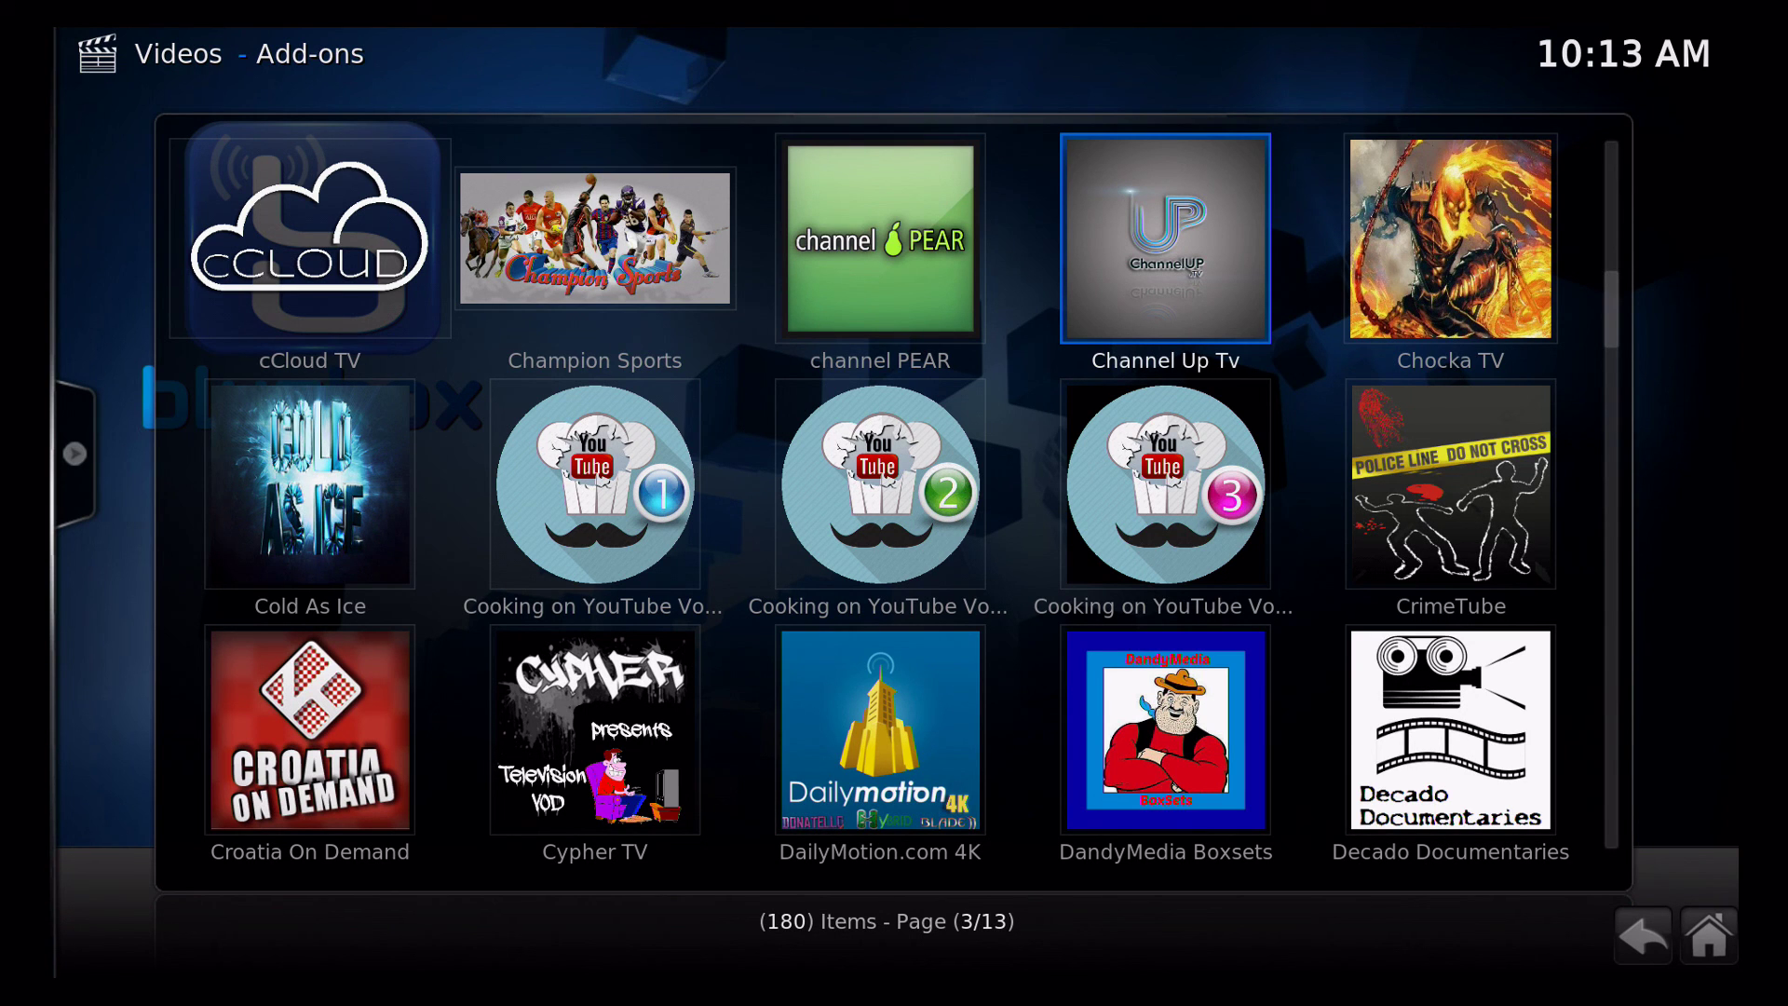
pyautogui.press('Escape')
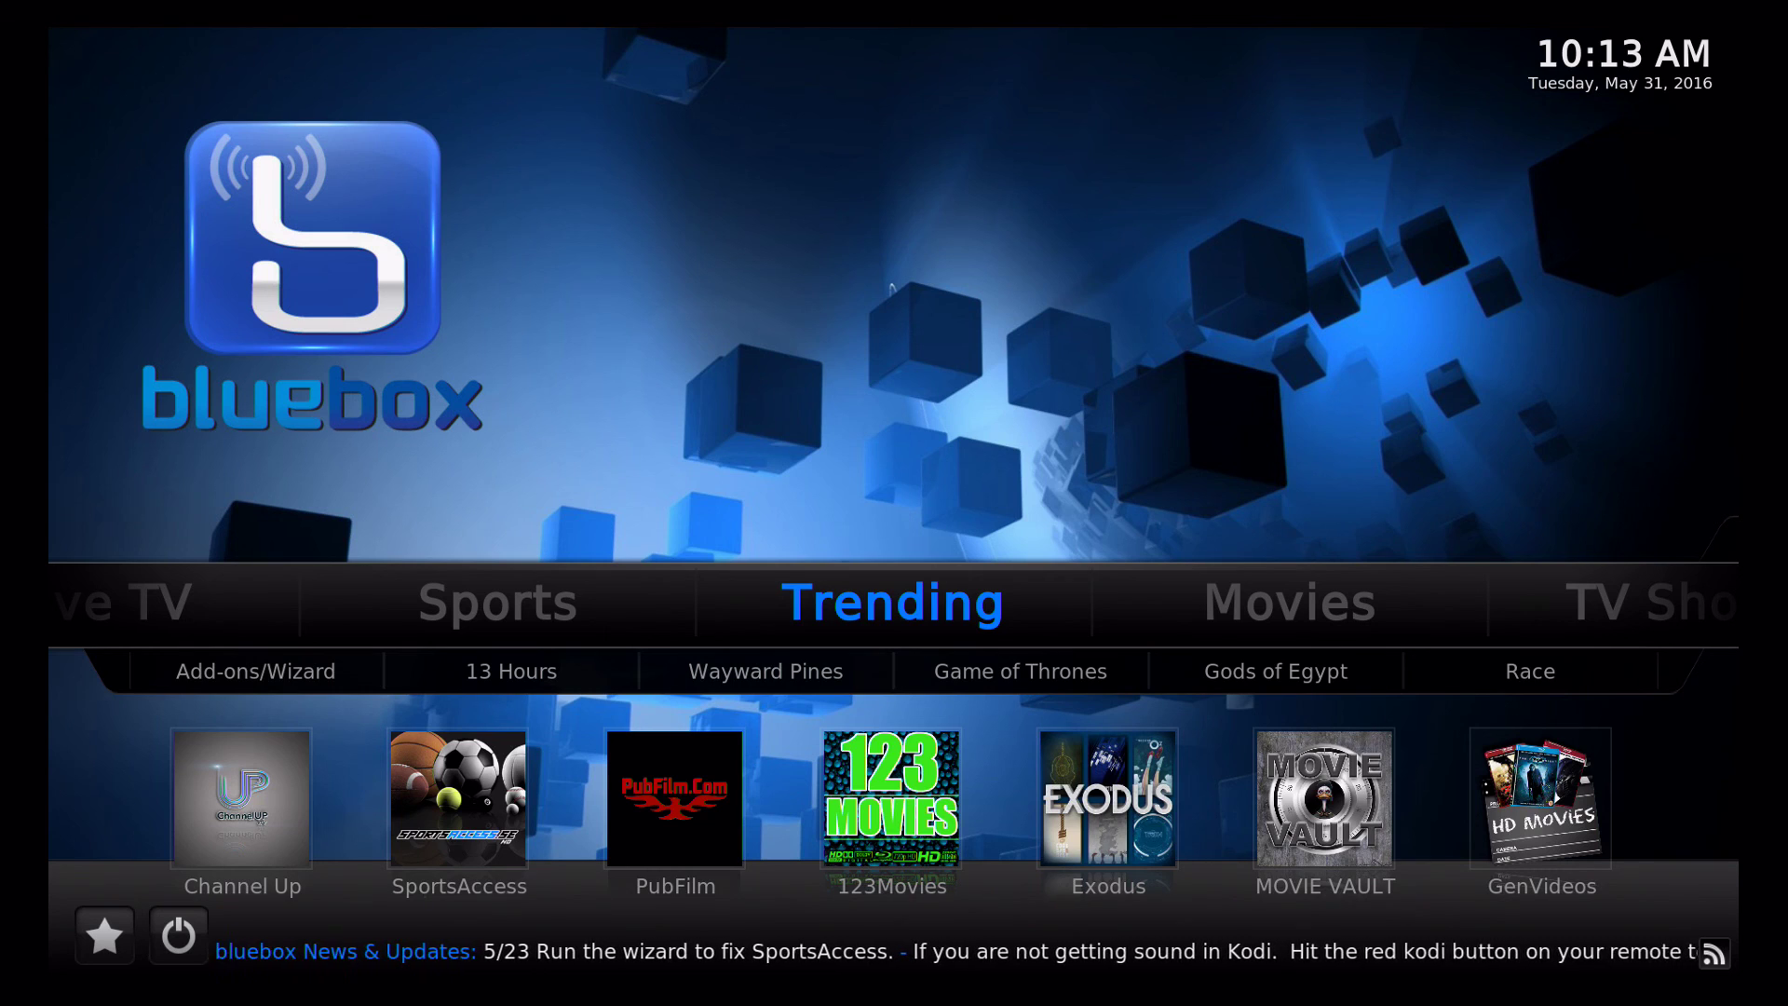